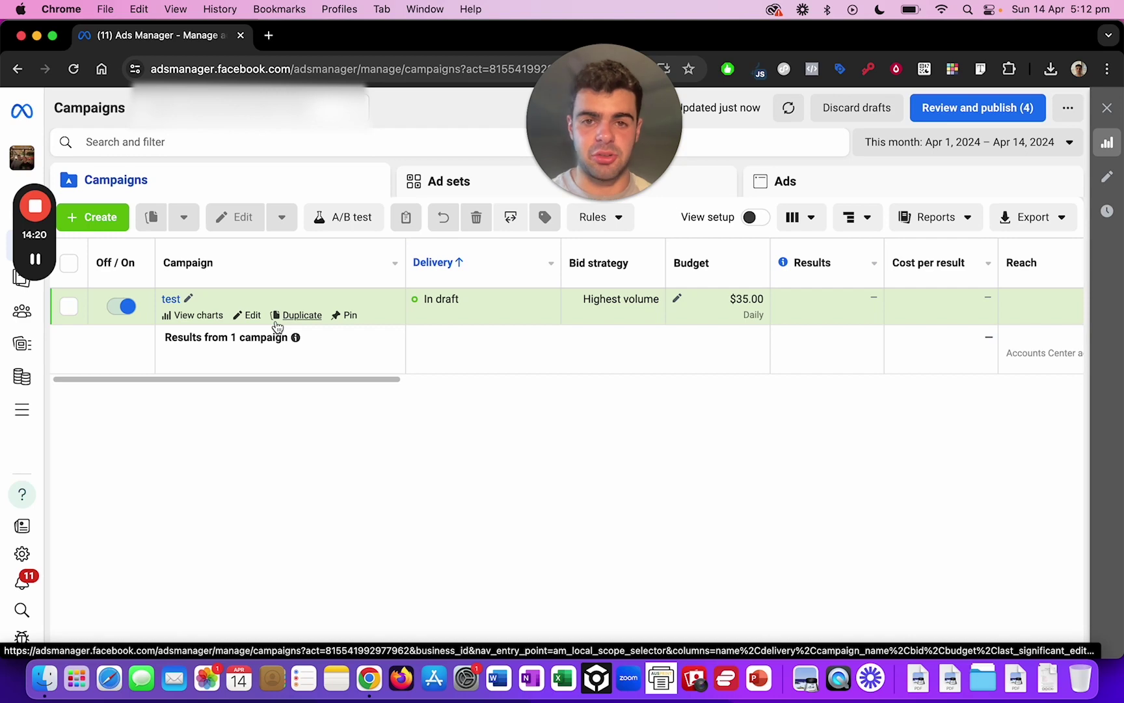
# - Create a new campaign with the Sales objective using the manual sales campaign setup
pyautogui.click(108, 211)
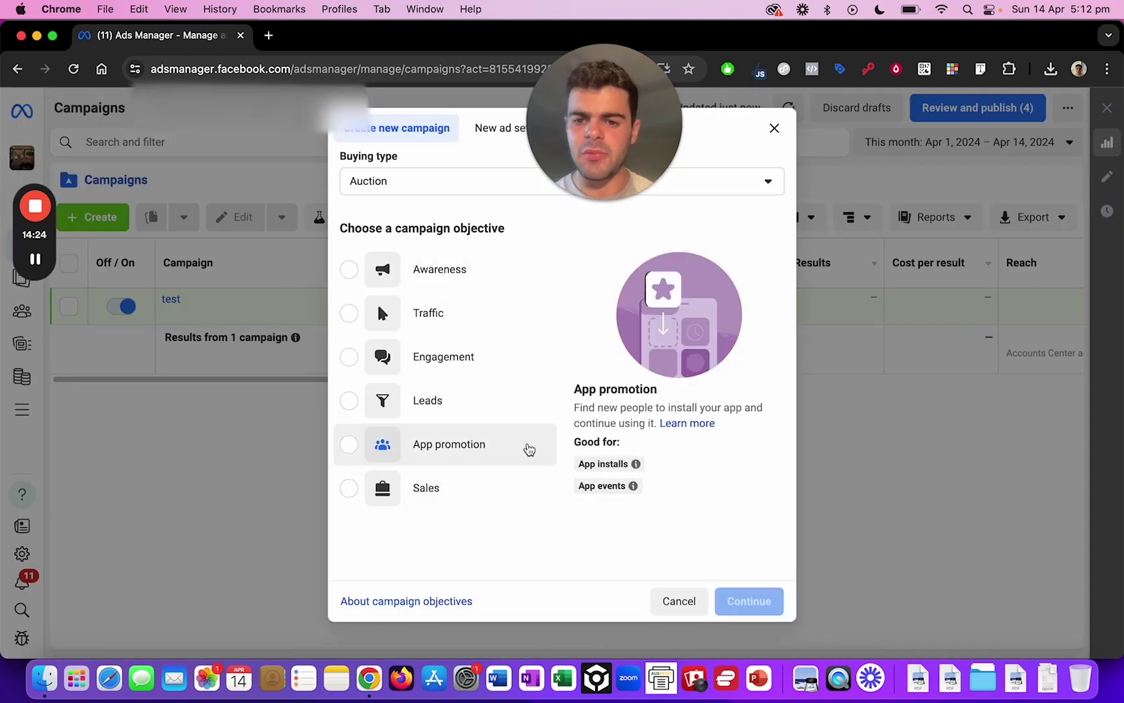
pyautogui.click(463, 486)
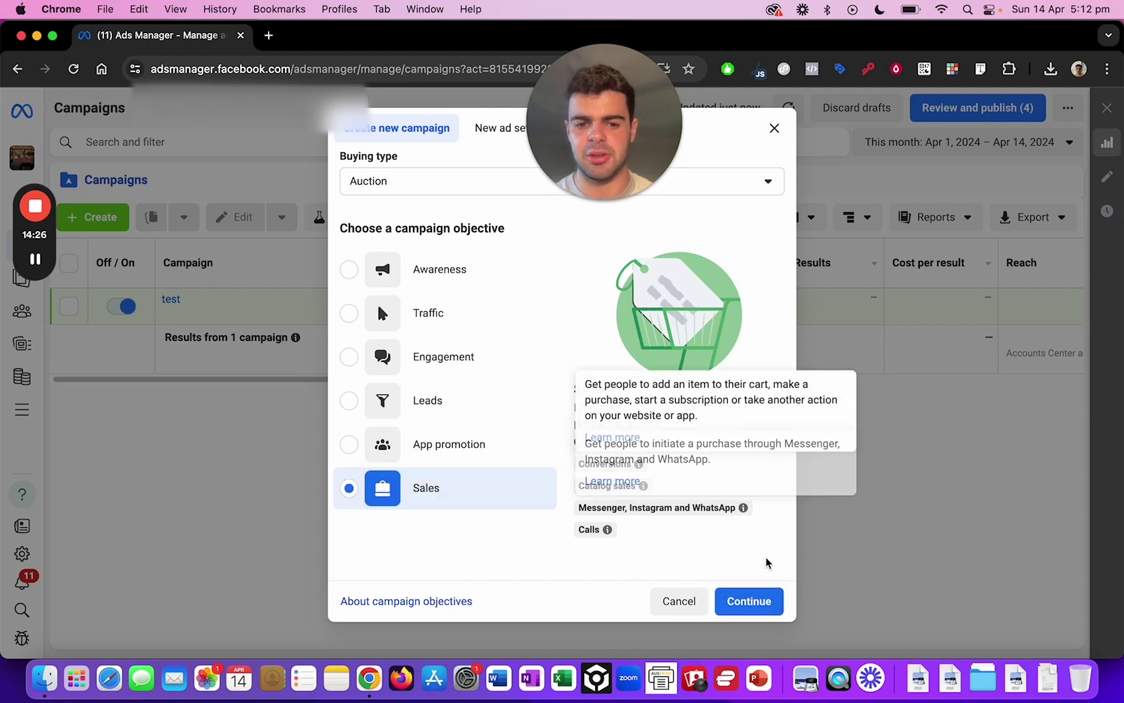
pyautogui.click(755, 597)
pyautogui.click(502, 465)
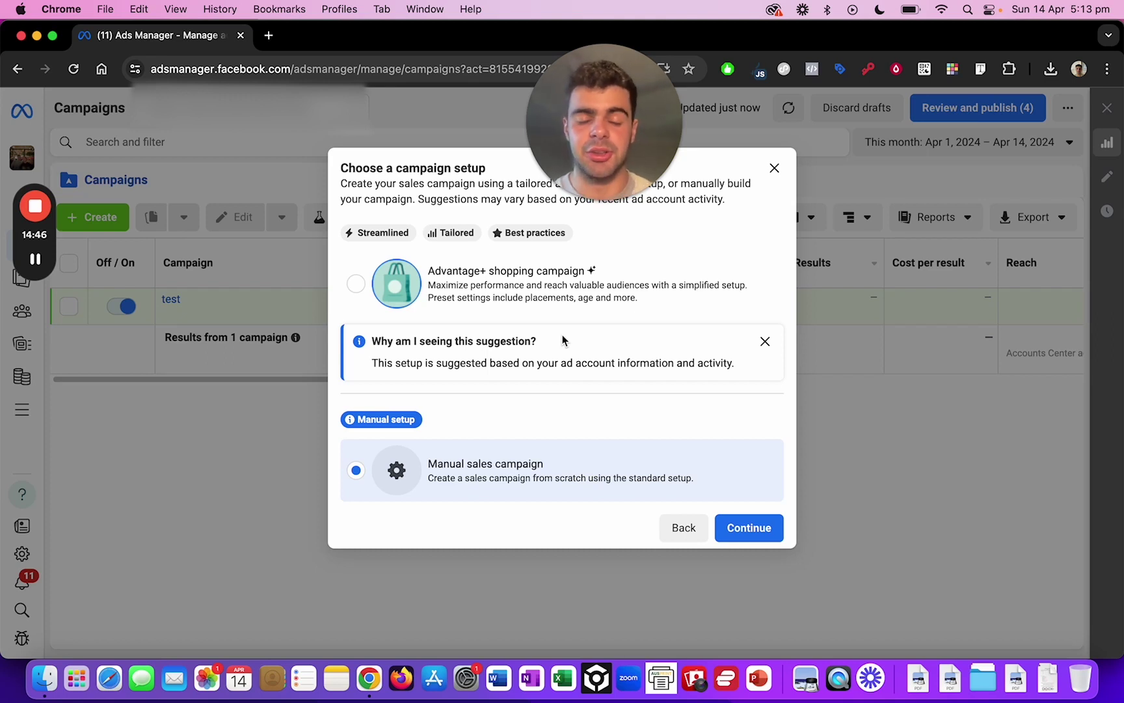
pyautogui.click(748, 528)
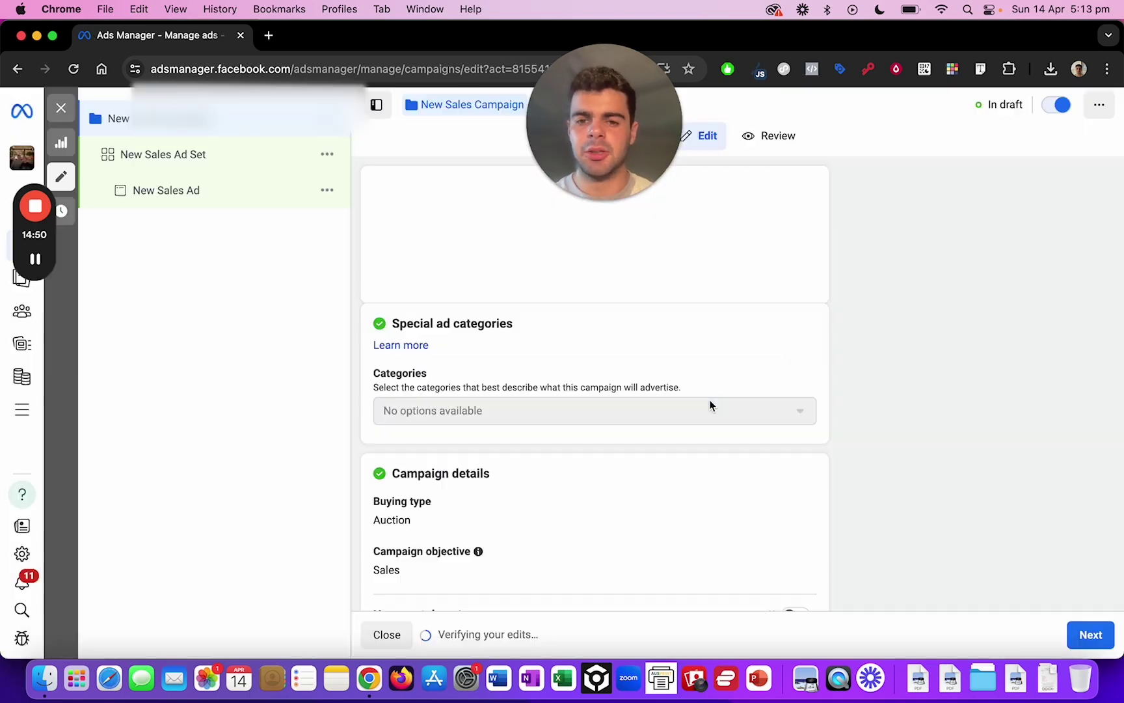
# - Name the new sales campaign "skincare"
pyautogui.scroll(-5, 640, 416)
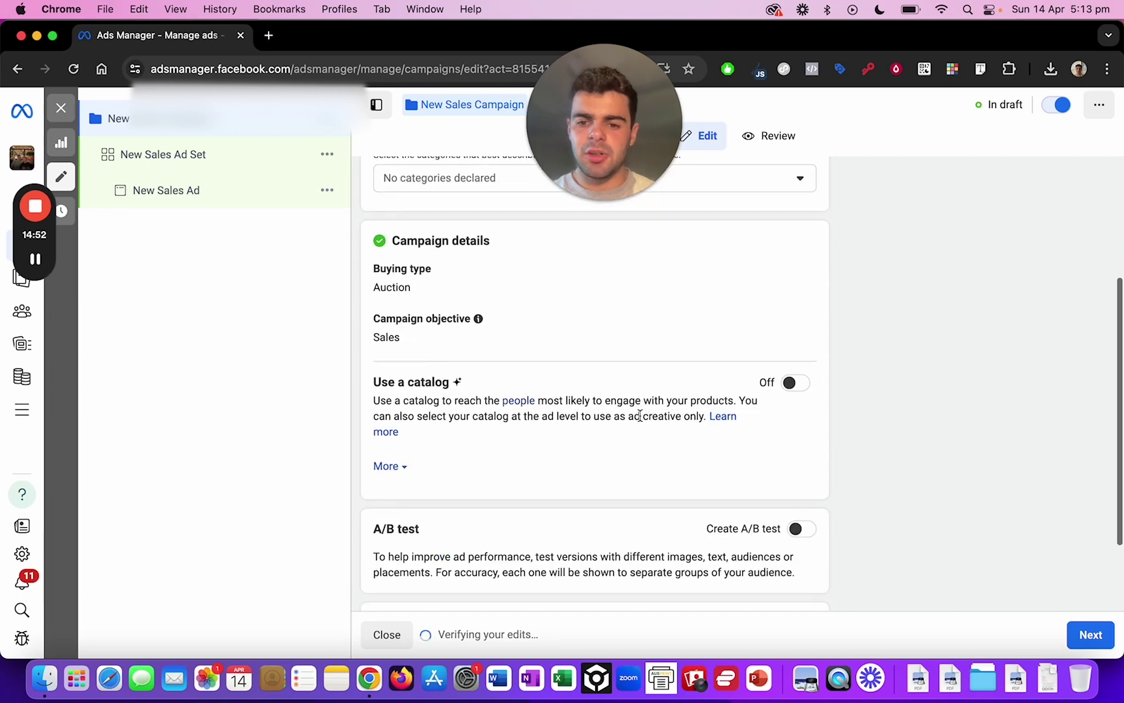
pyautogui.scroll(5, 641, 416)
pyautogui.click(500, 219)
pyautogui.press('super+a')
pyautogui.write('skincare')
# - Turn on Advantage campaign budget, set the daily budget to $500 and dismiss the campaign recommendation
pyautogui.scroll(-5, 529, 273)
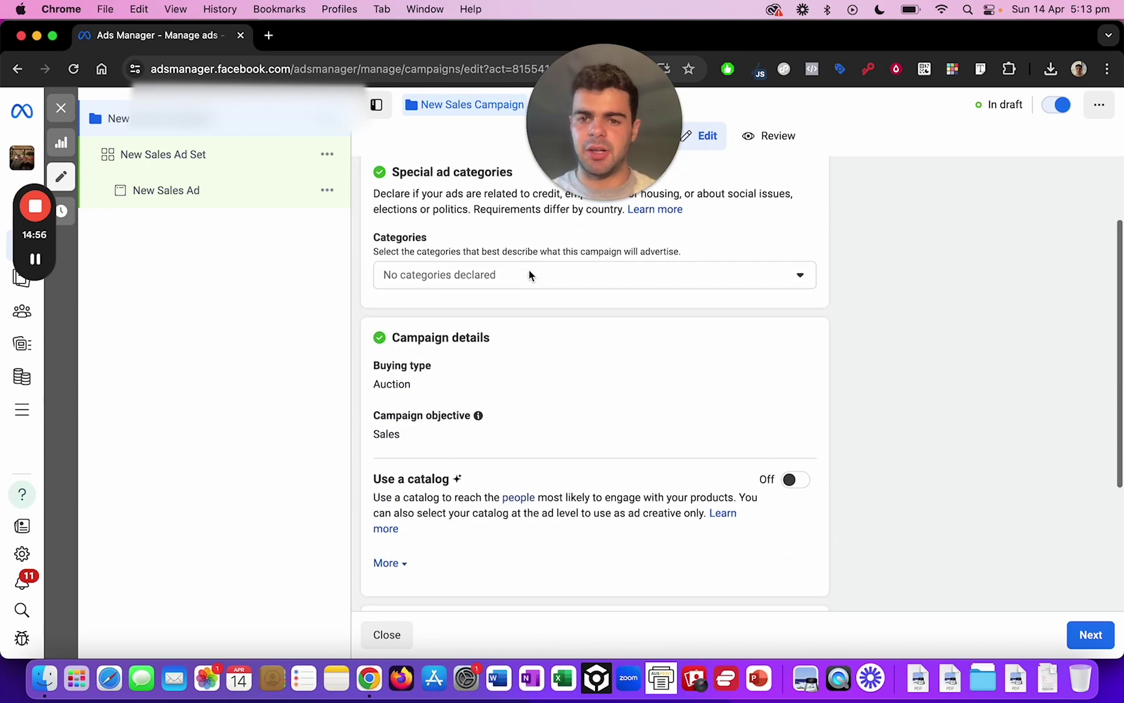
pyautogui.scroll(-2, 530, 275)
pyautogui.click(808, 517)
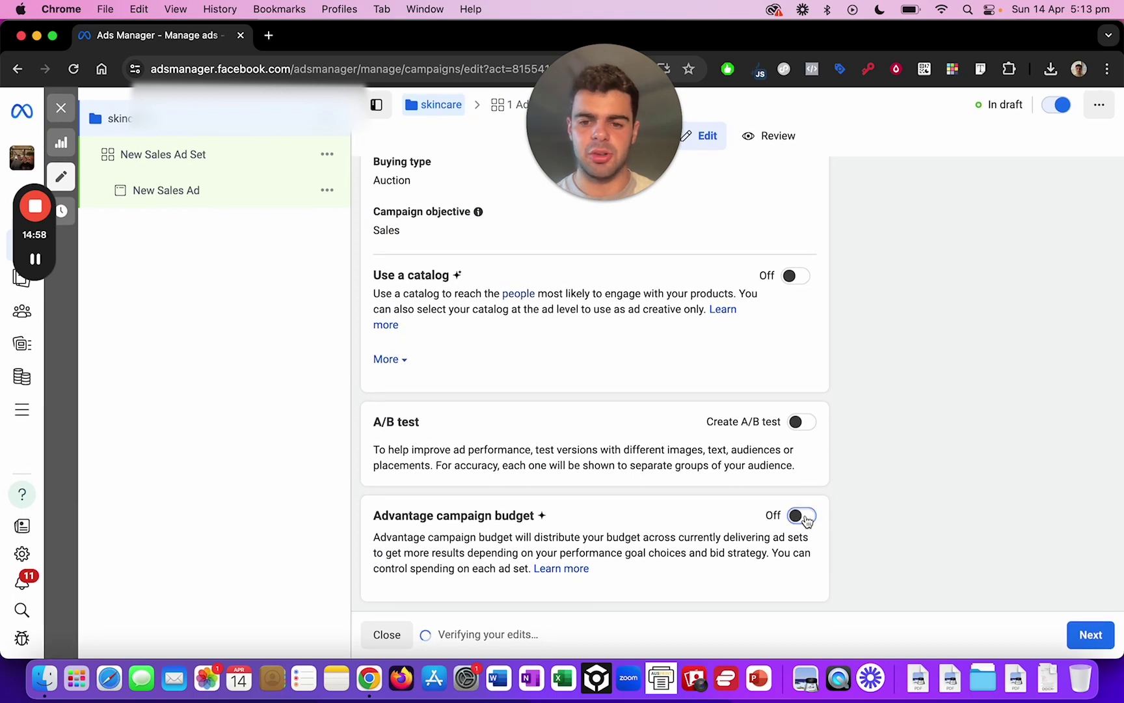
pyautogui.scroll(-4, 693, 392)
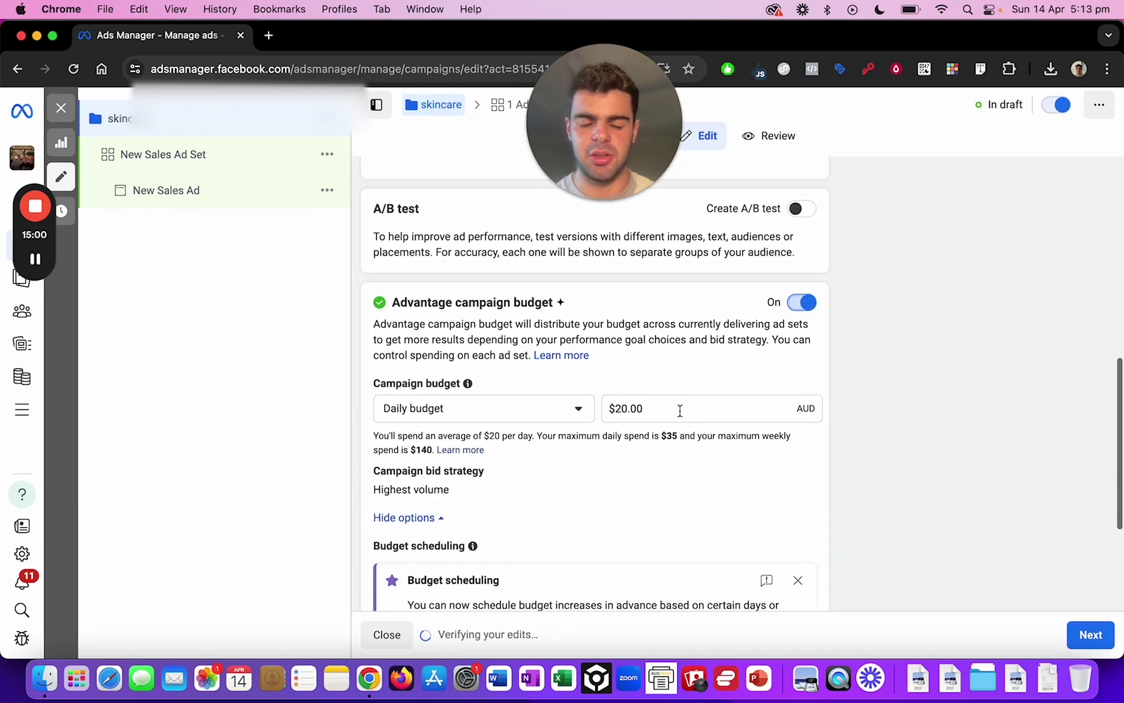
pyautogui.tripleClick(673, 414)
pyautogui.write('5')
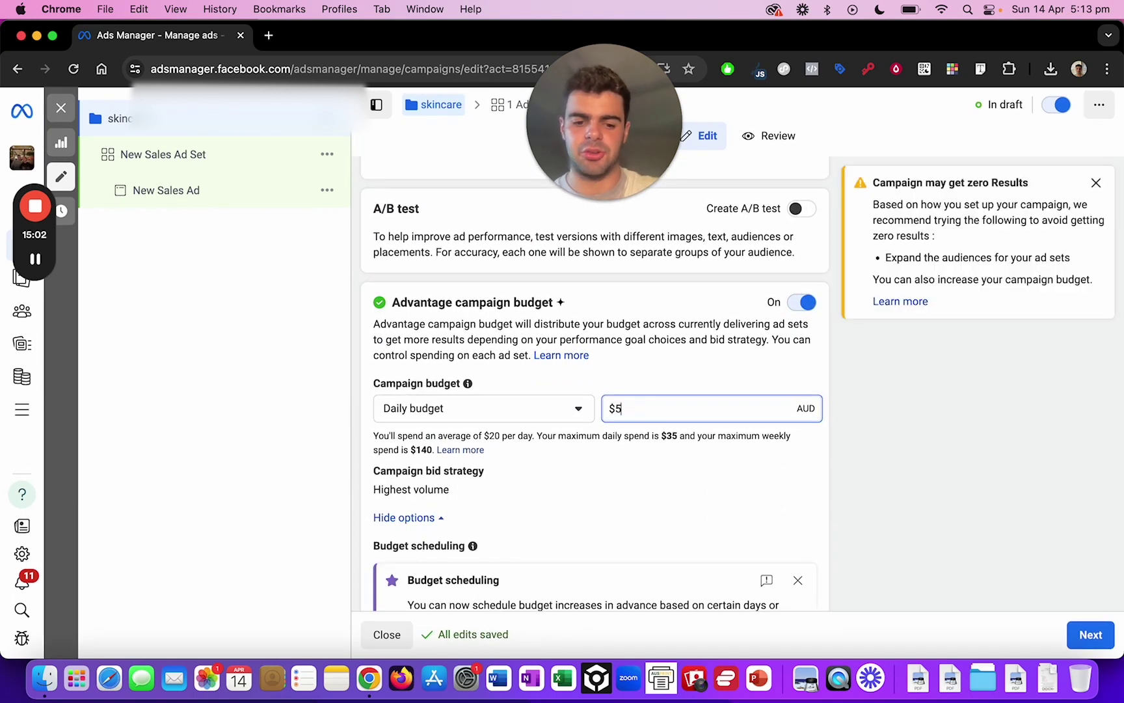
pyautogui.write('00')
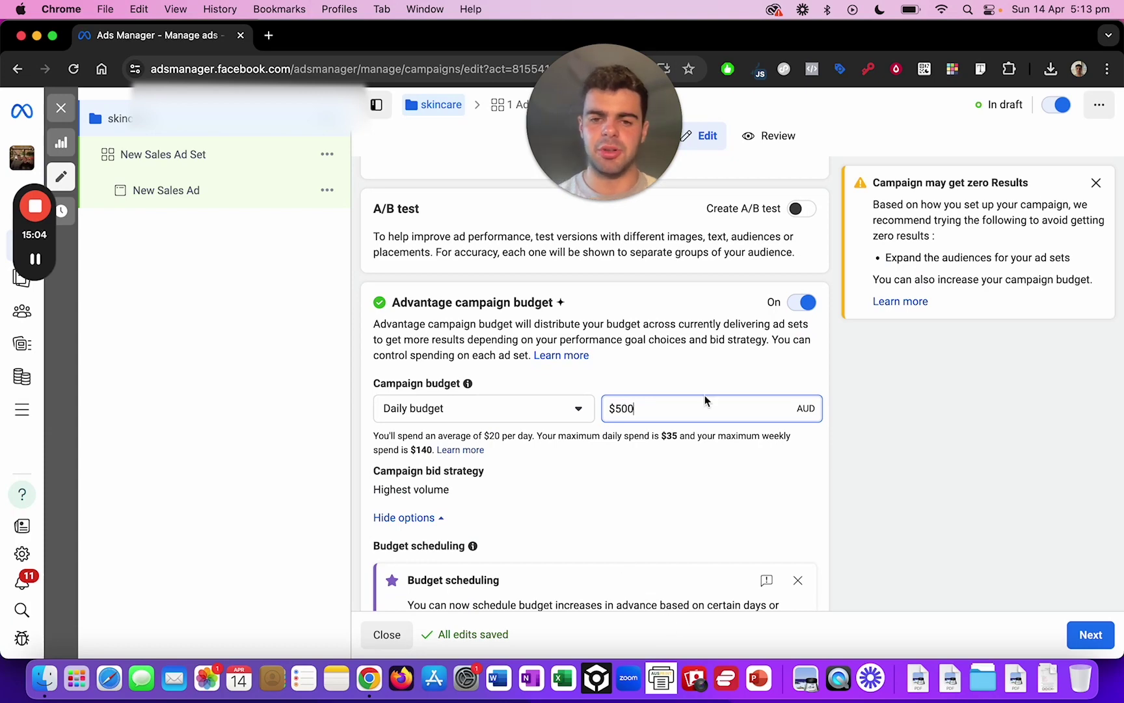
pyautogui.scroll(-1, 889, 434)
pyautogui.click(1096, 183)
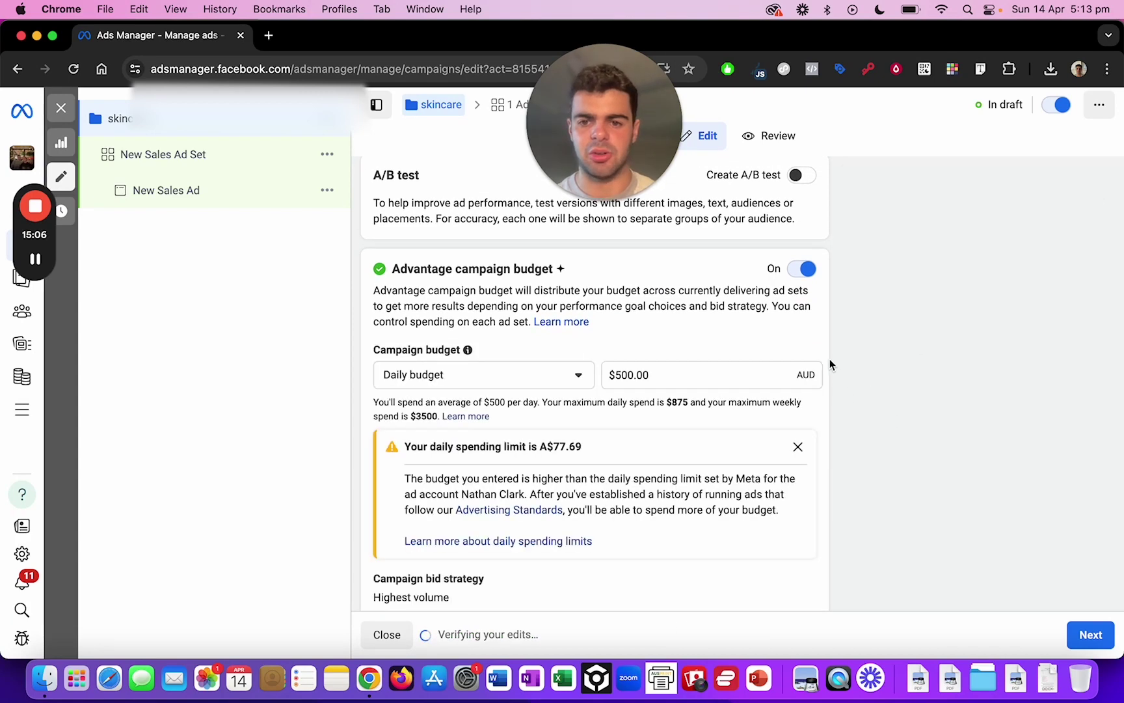
# - Delete the default ad from the new sales ad set and set the ad set's conversion location to Website
pyautogui.scroll(-3, 828, 358)
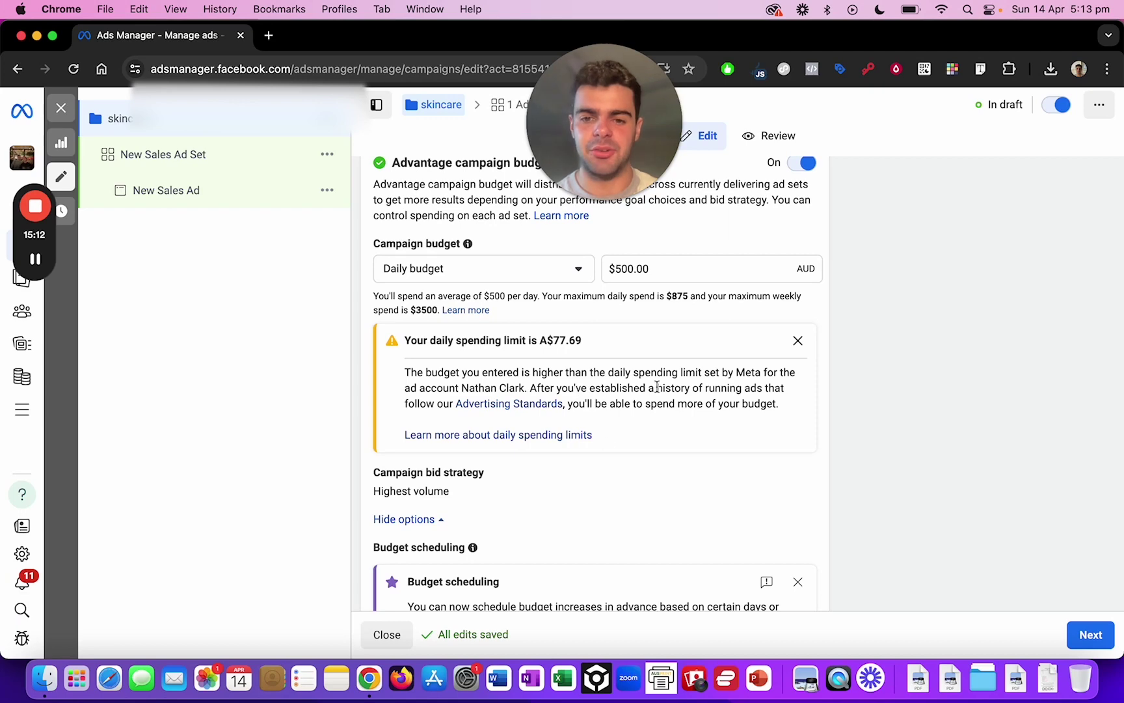
pyautogui.scroll(-5, 683, 390)
pyautogui.scroll(-2, 684, 393)
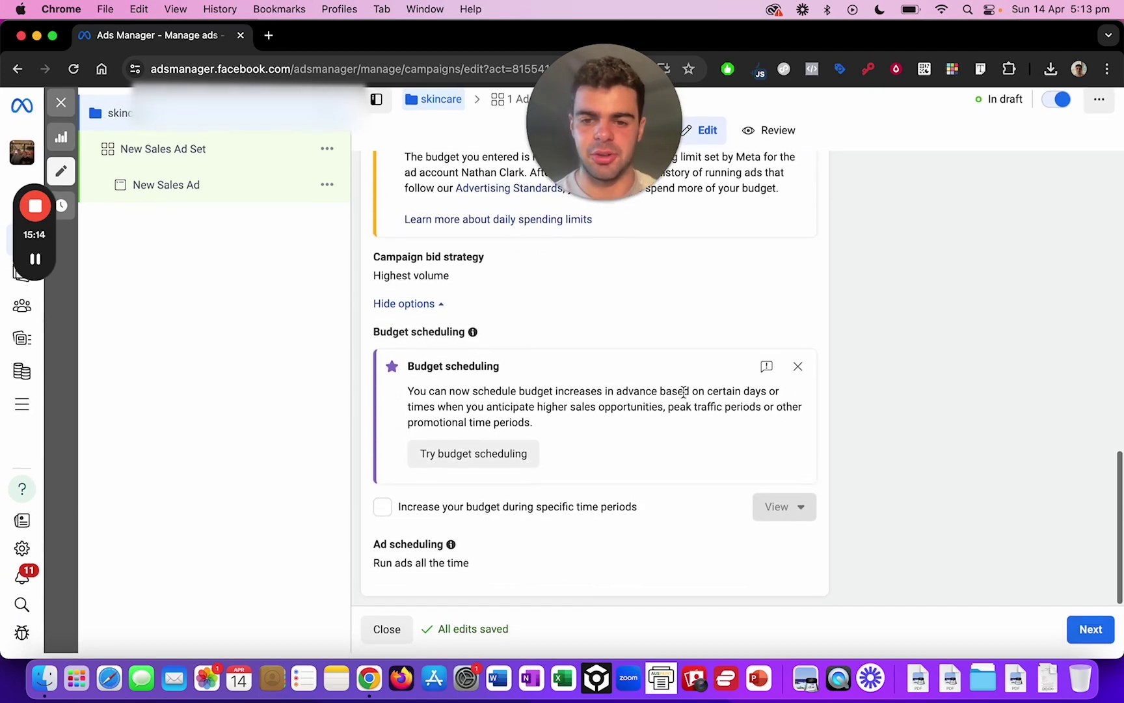
pyautogui.scroll(3, 565, 291)
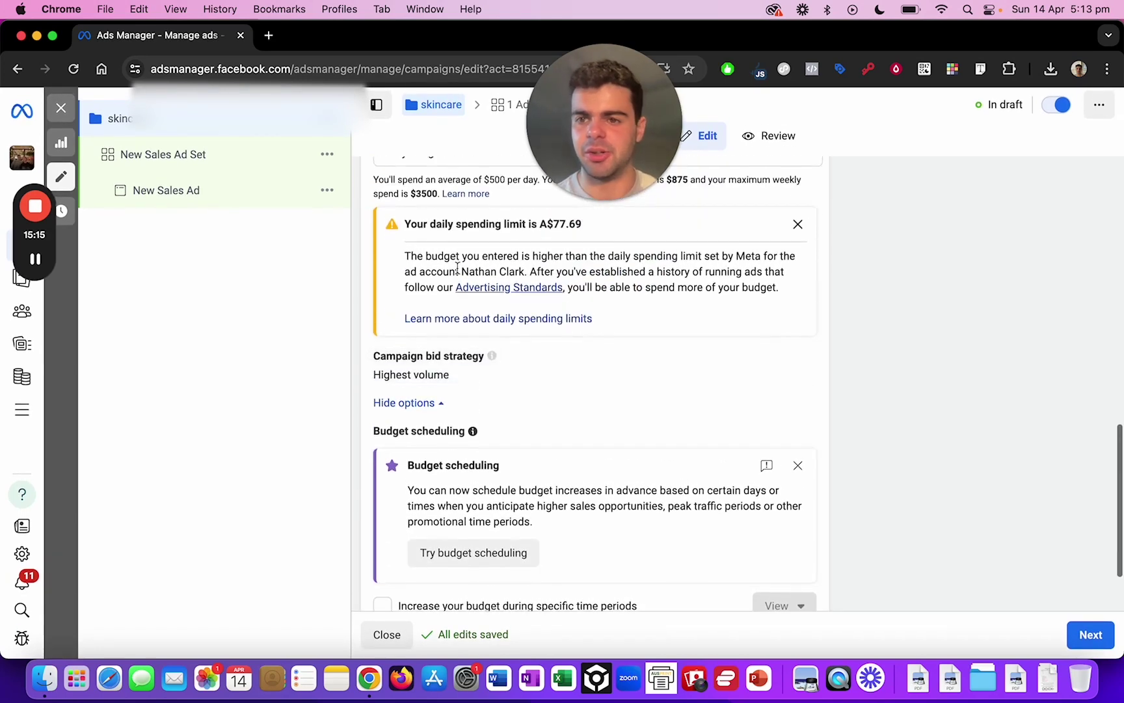
pyautogui.click(327, 190)
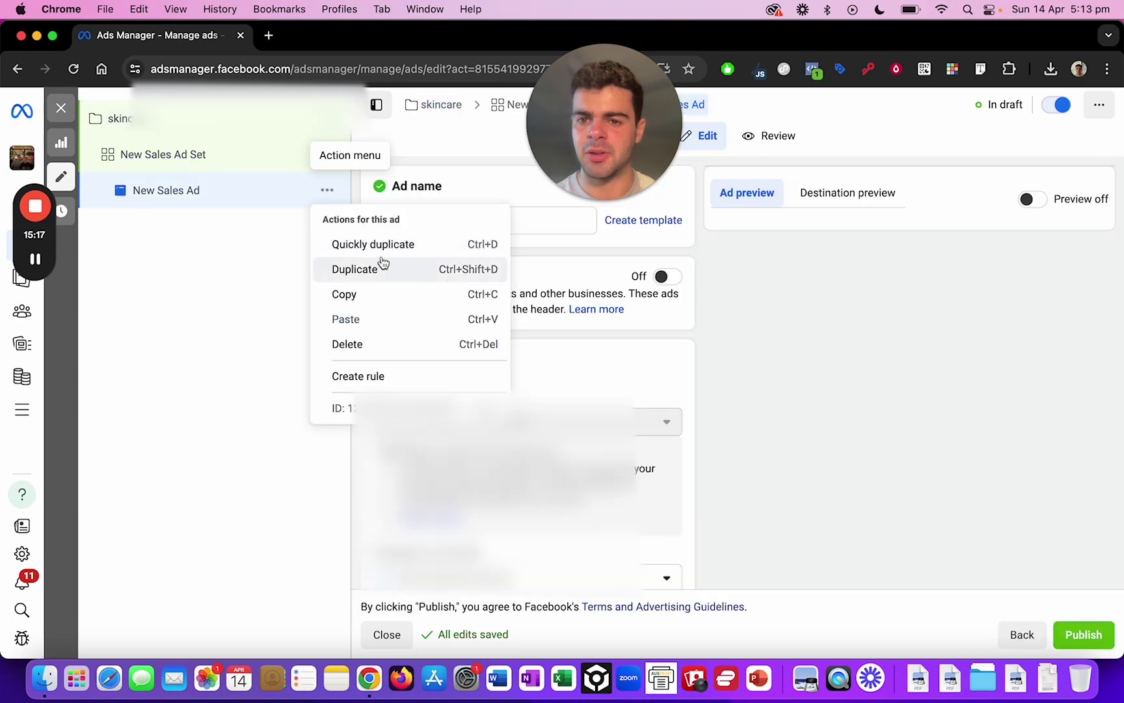
pyautogui.click(364, 344)
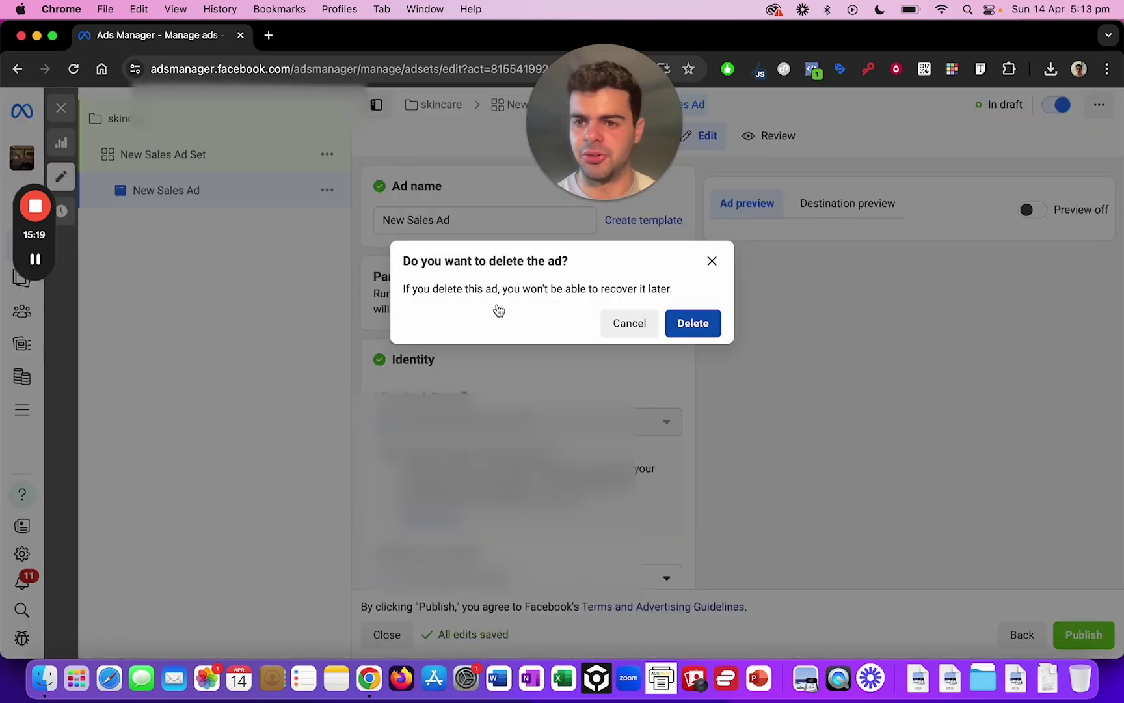
pyautogui.click(643, 328)
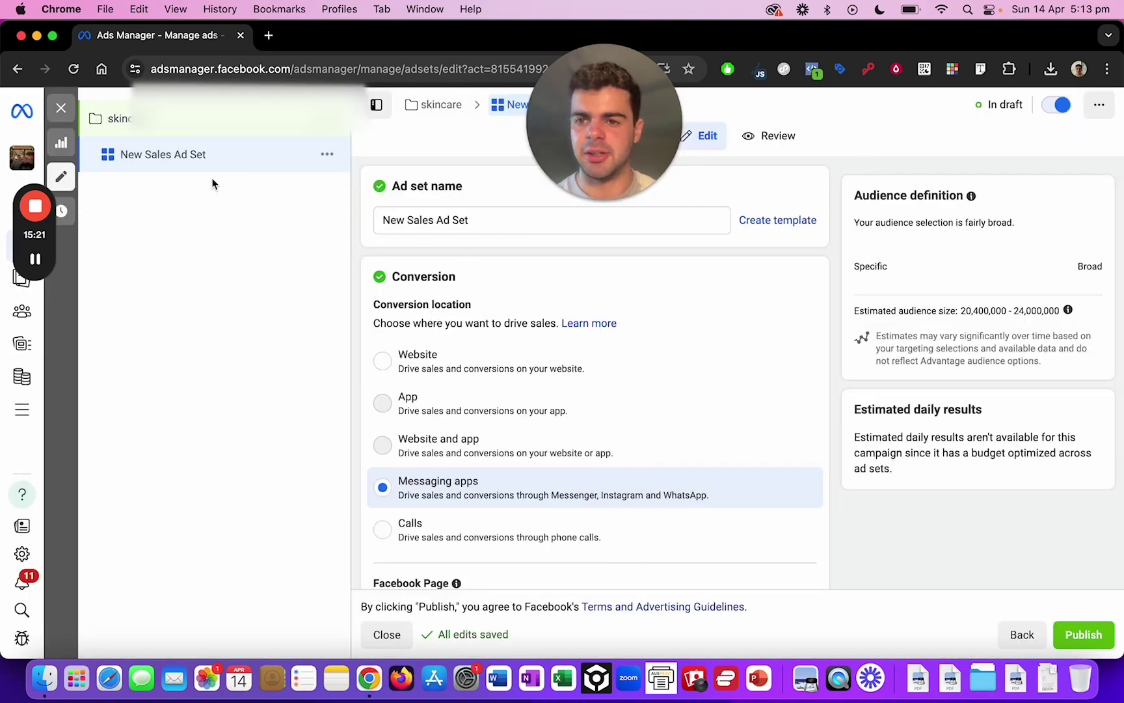
pyautogui.click(464, 362)
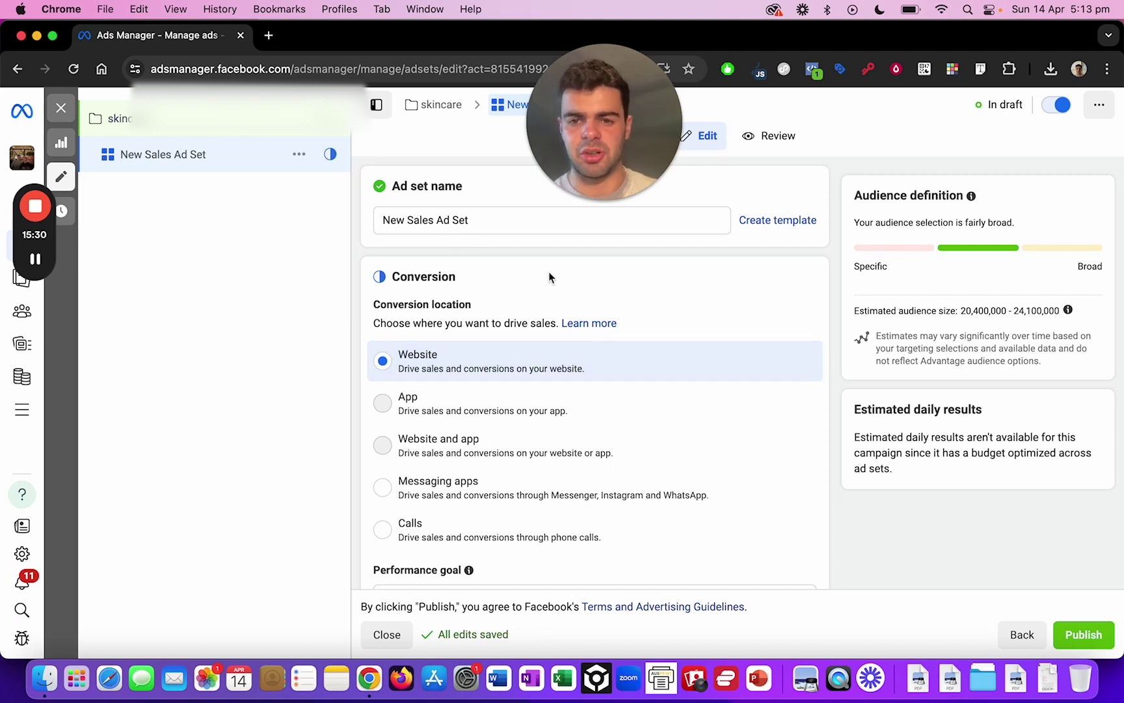
# - Examine the ad set's performance goal, pixel, schedule, location, Advantage+ audience and placement settings
pyautogui.scroll(-3, 572, 351)
pyautogui.scroll(-3, 495, 377)
pyautogui.scroll(-3, 530, 382)
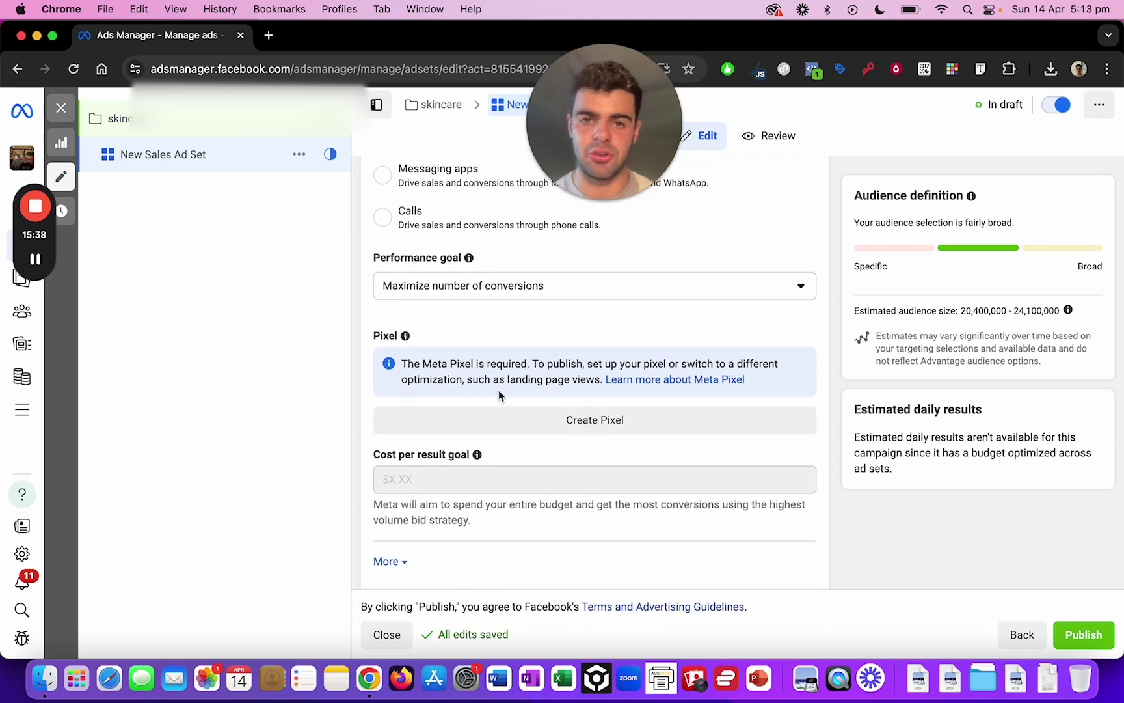
pyautogui.scroll(-4, 499, 395)
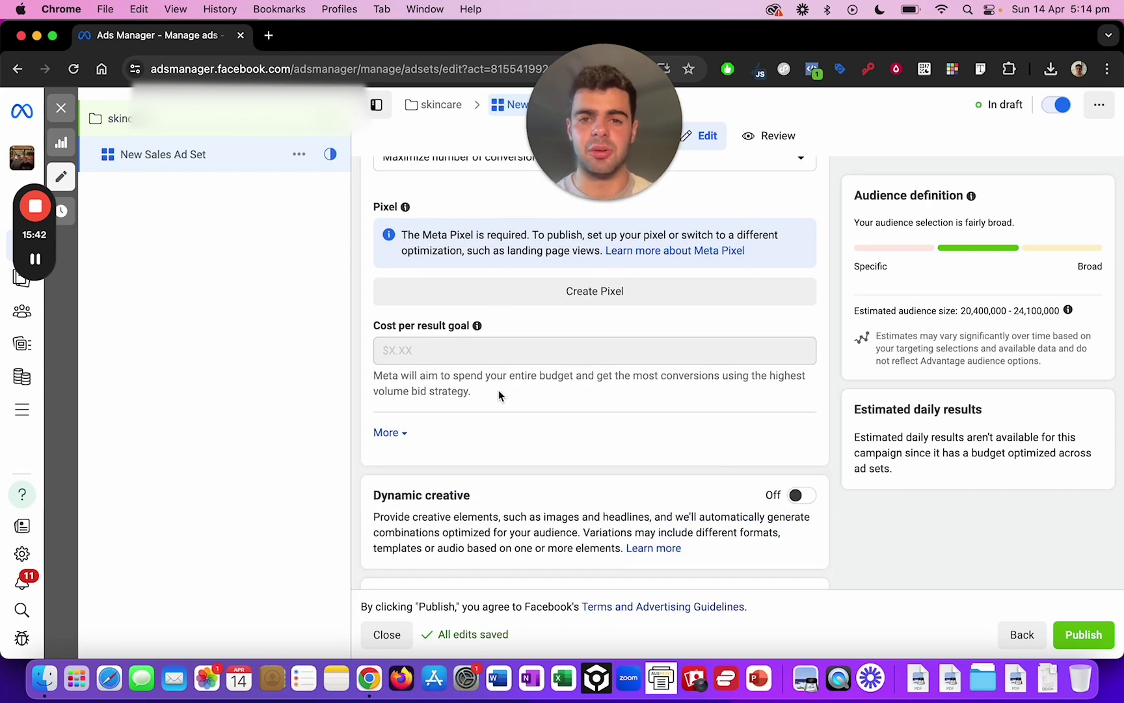
pyautogui.scroll(-10, 499, 395)
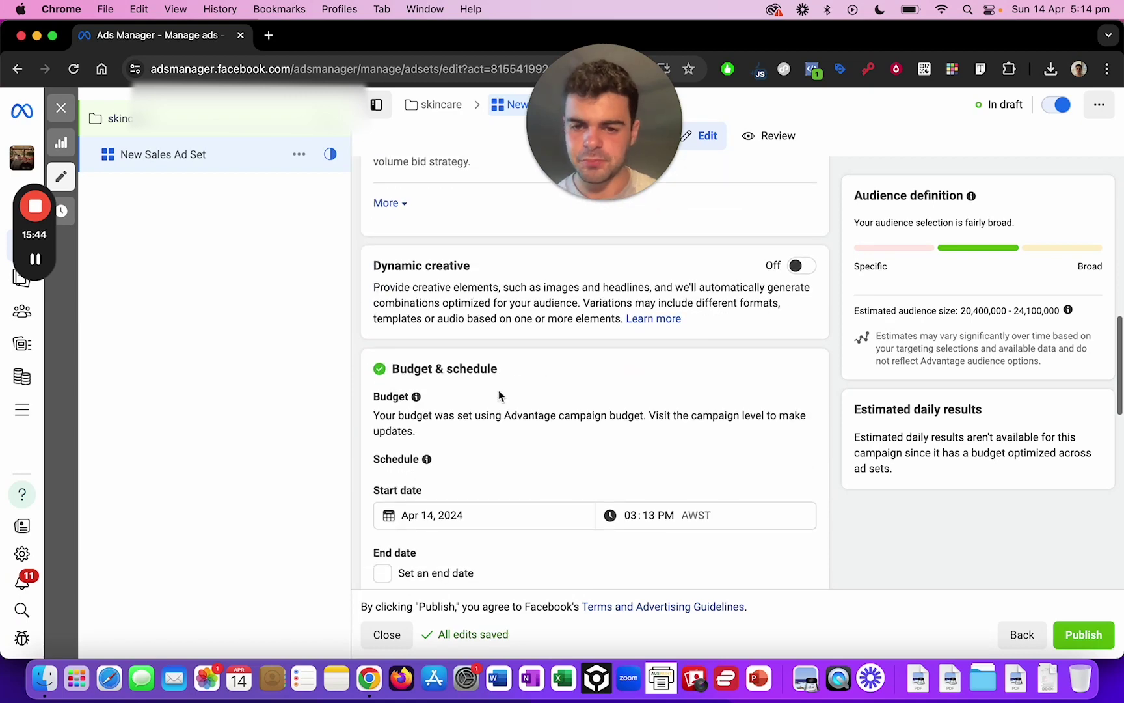
pyautogui.scroll(1, 498, 389)
pyautogui.scroll(-10, 498, 390)
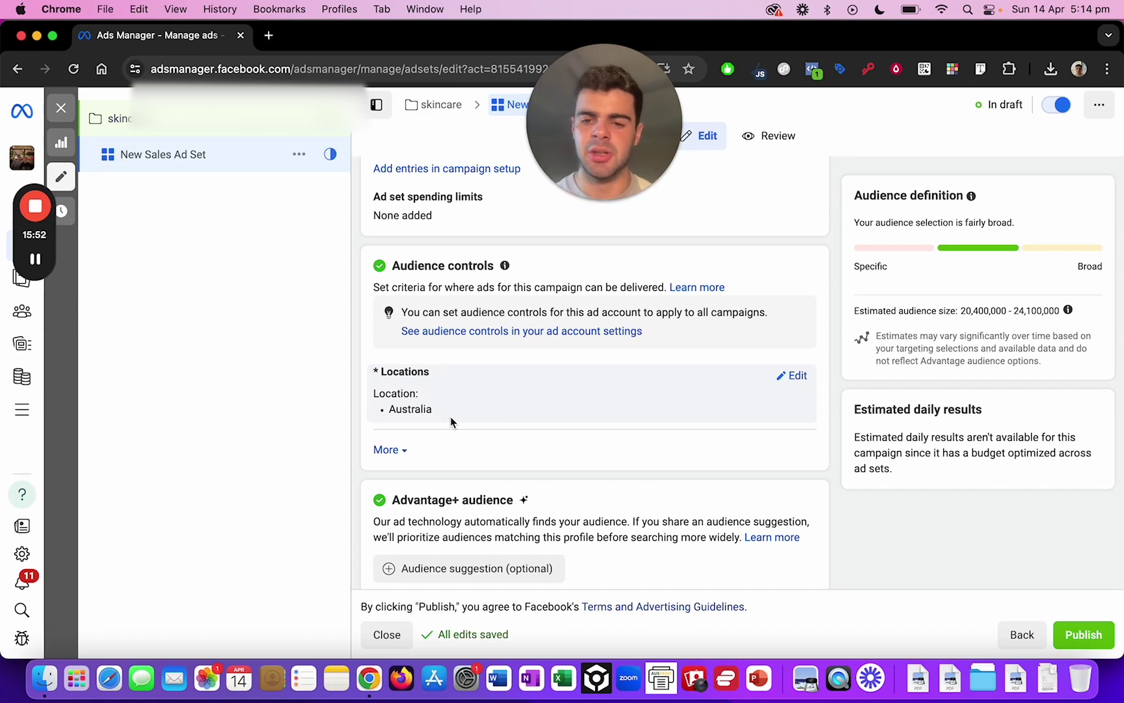
pyautogui.scroll(-1, 451, 417)
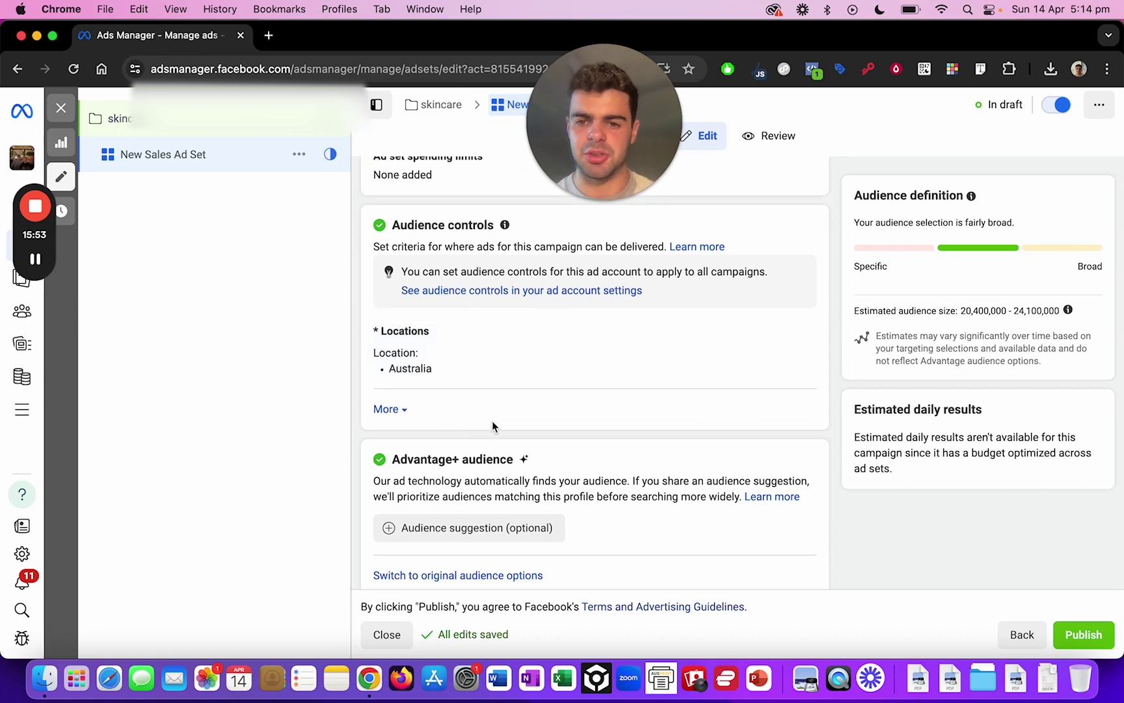
pyautogui.scroll(-4, 492, 427)
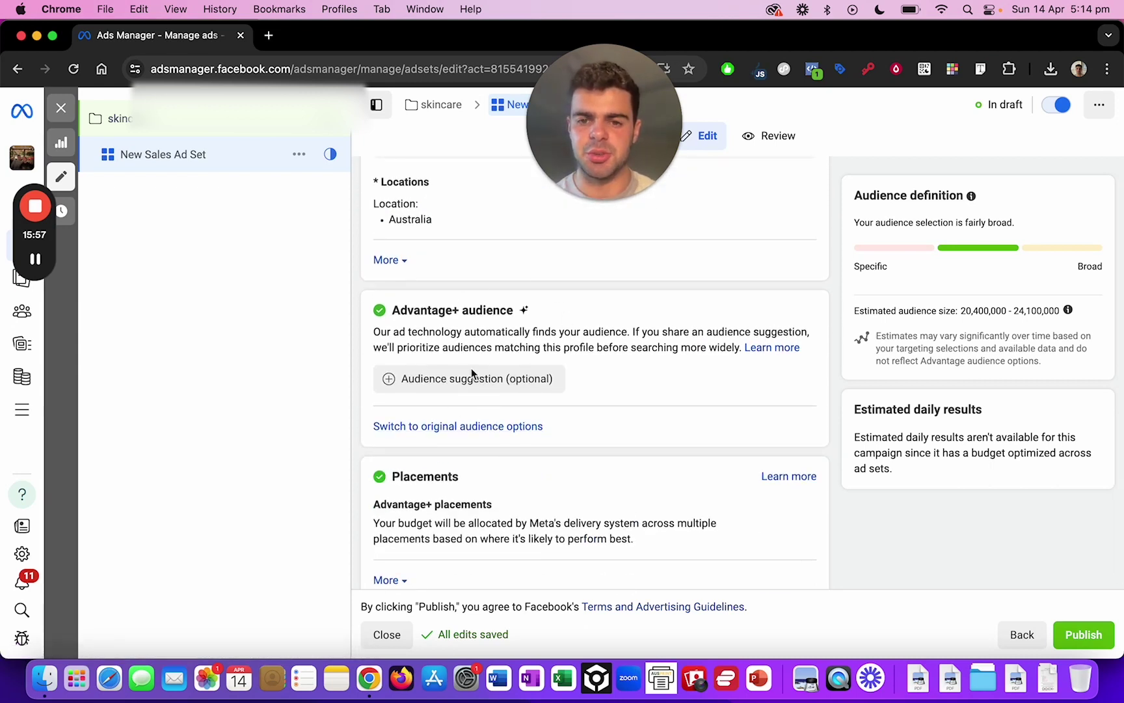
pyautogui.scroll(-1, 585, 377)
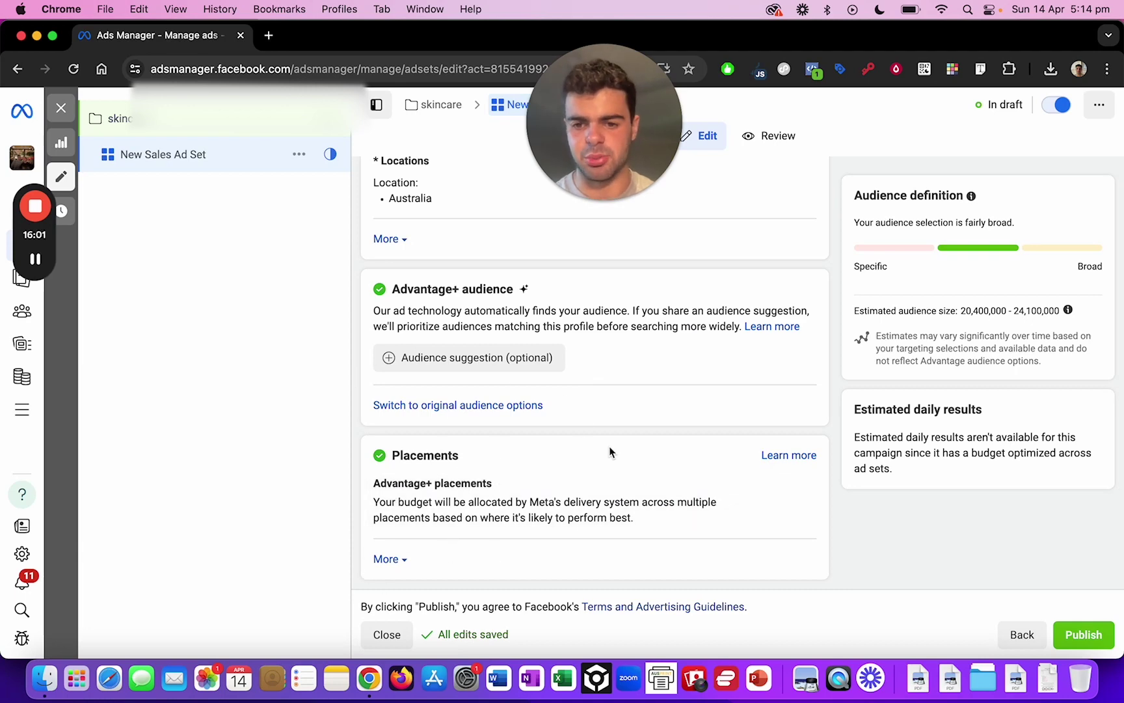
# - Turn on dynamic creative for the ad set
pyautogui.scroll(10, 667, 332)
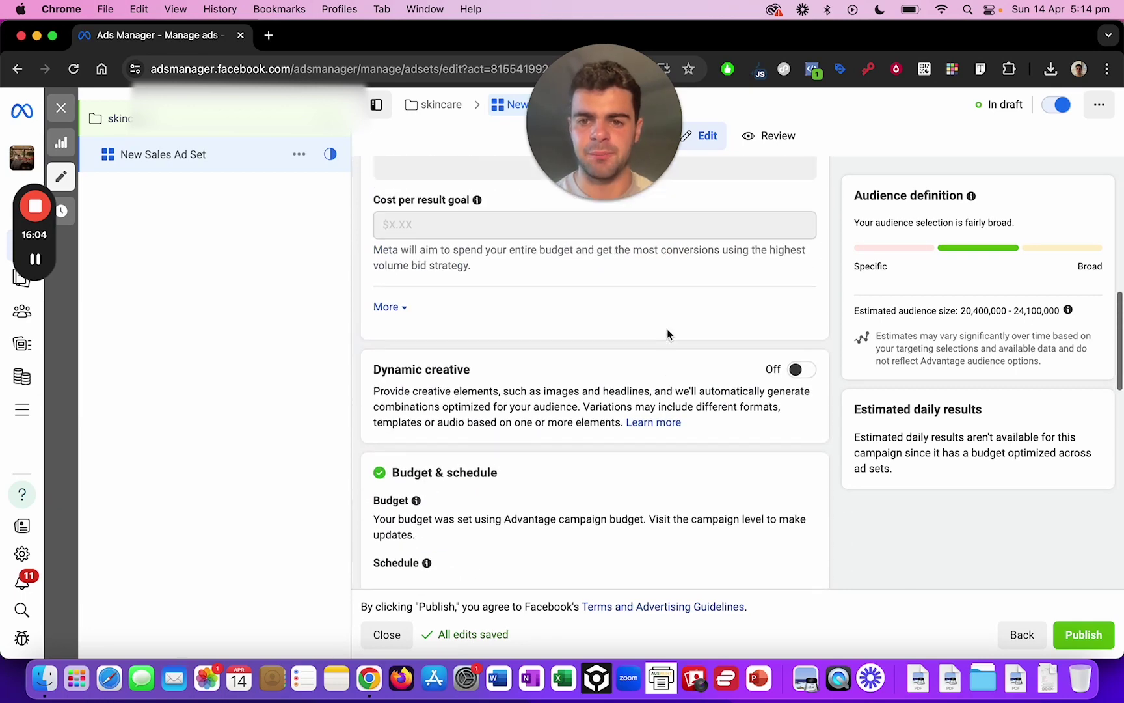
pyautogui.scroll(-1, 667, 330)
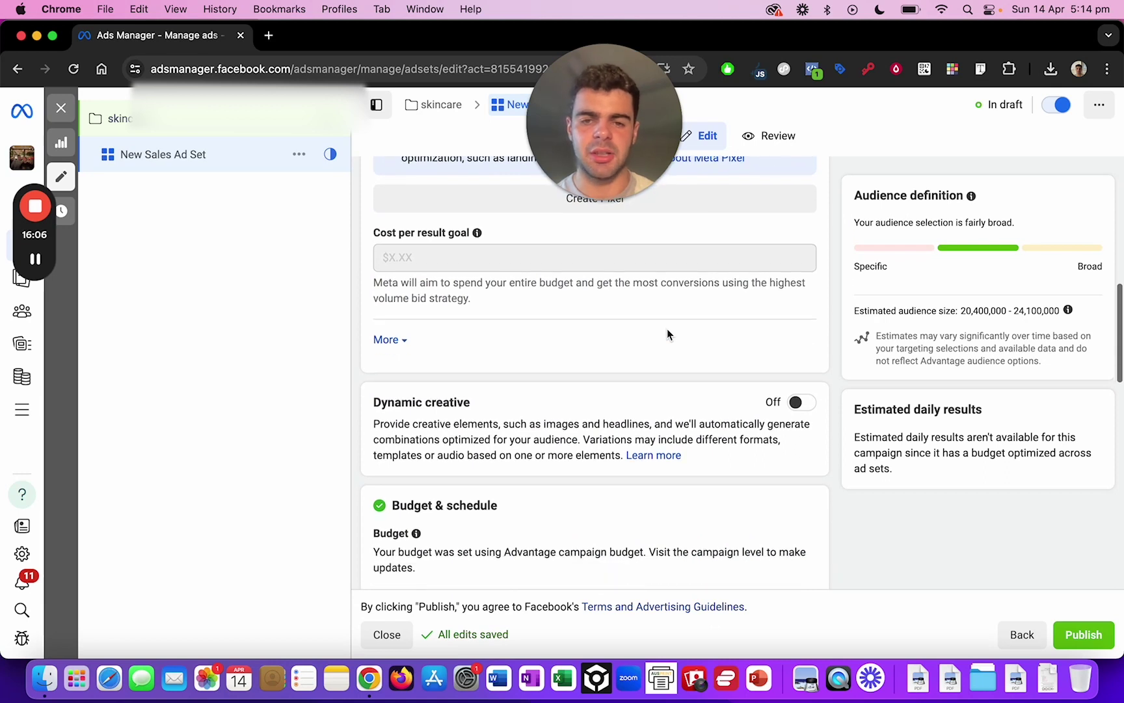
pyautogui.click(802, 404)
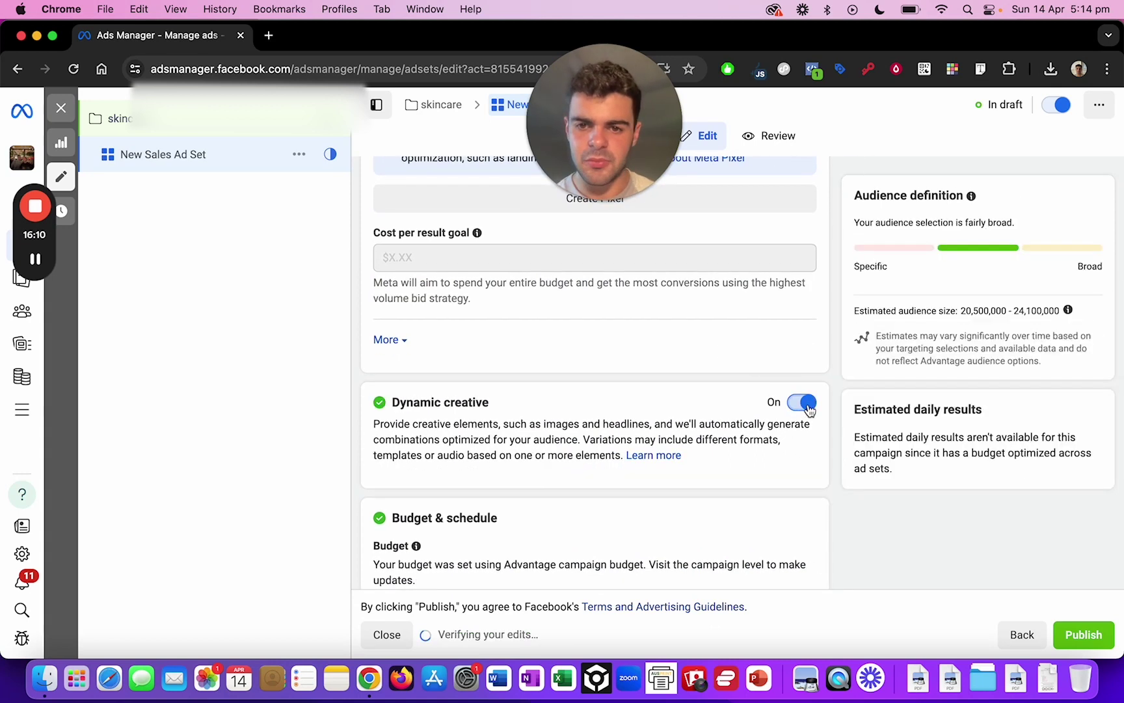
# - Rename the ad set as "us vs them"
pyautogui.scroll(10, 715, 322)
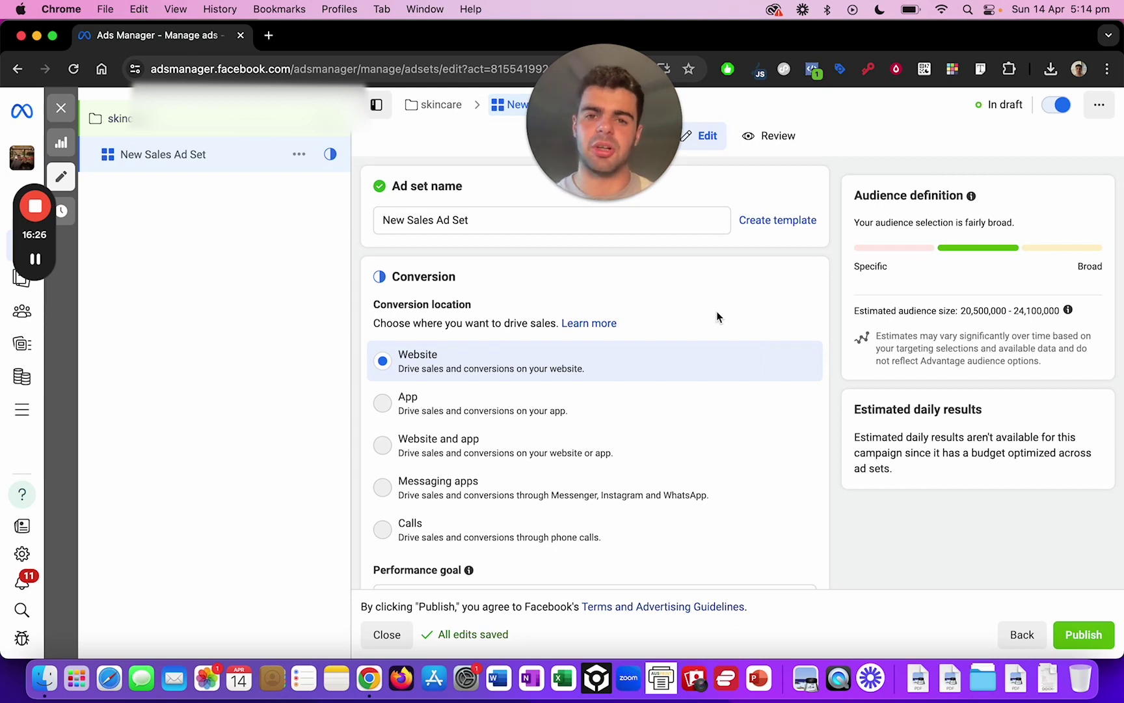
pyautogui.tripleClick(475, 221)
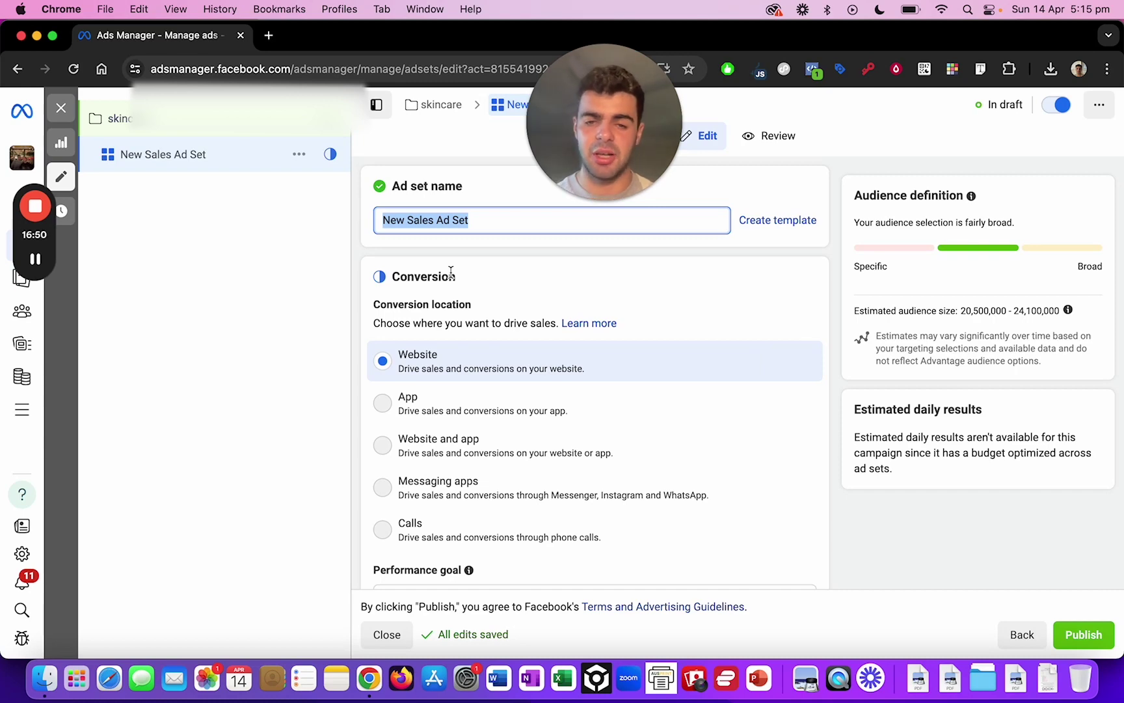
pyautogui.scroll(-10, 451, 272)
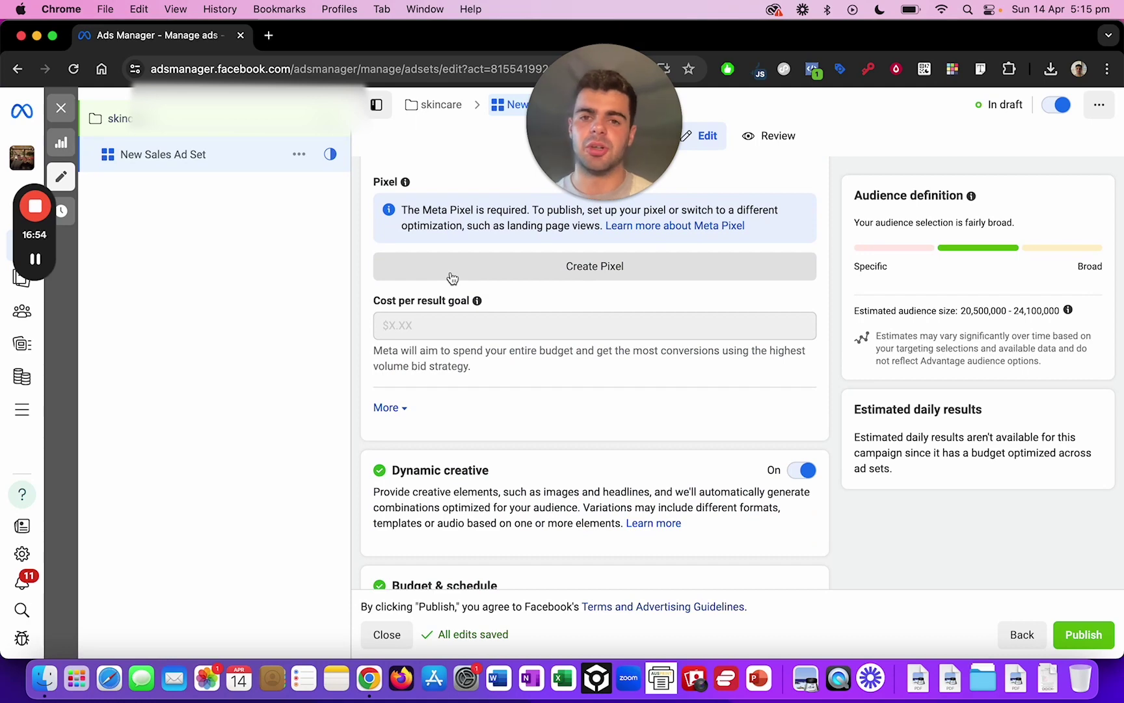
pyautogui.scroll(15, 452, 279)
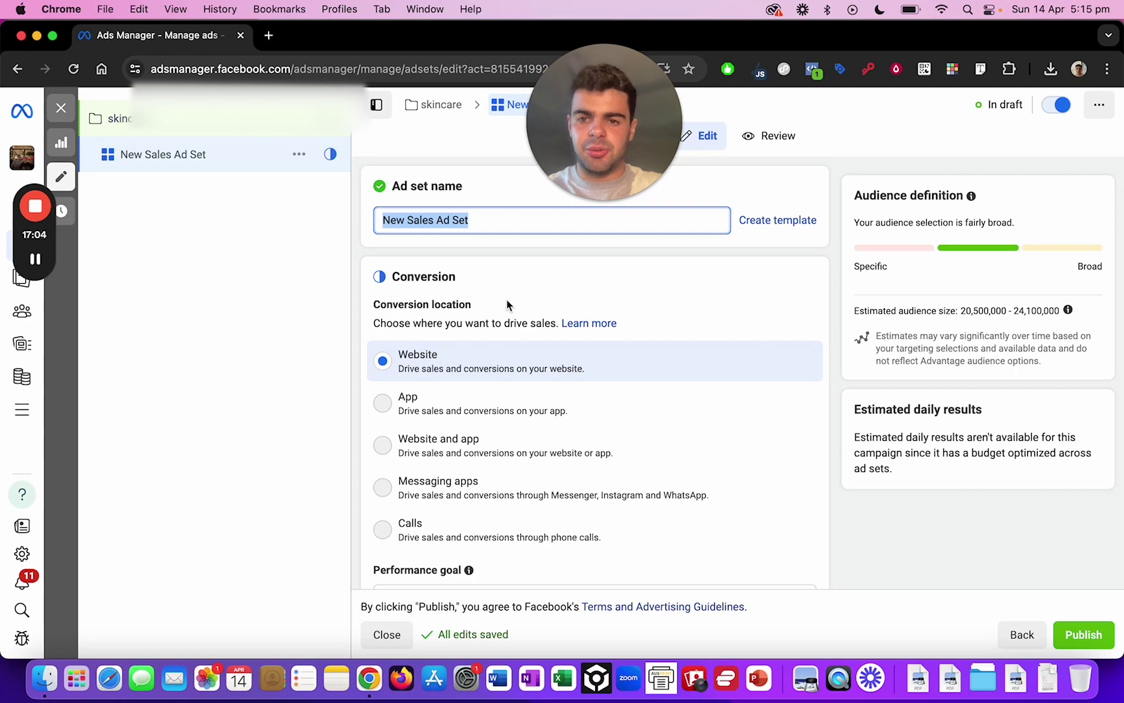
pyautogui.write('us for')
pyautogui.press('BackSpace')
pyautogui.press('BackSpace')
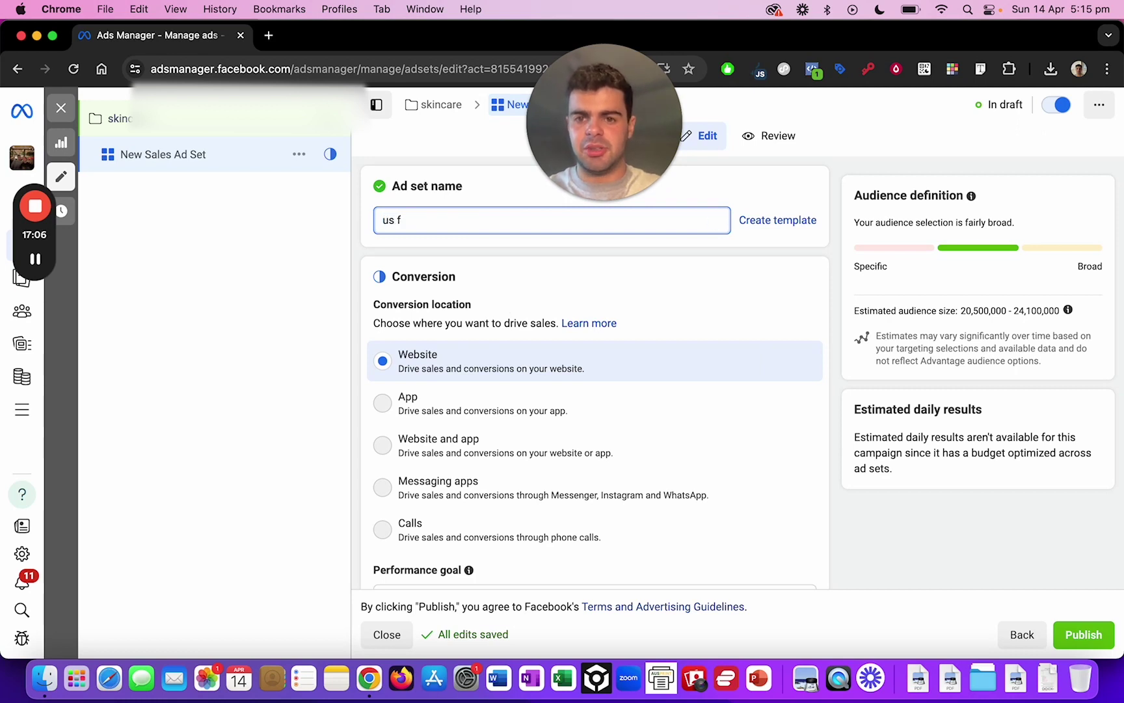
pyautogui.press('BackSpace')
pyautogui.write('us vs them')
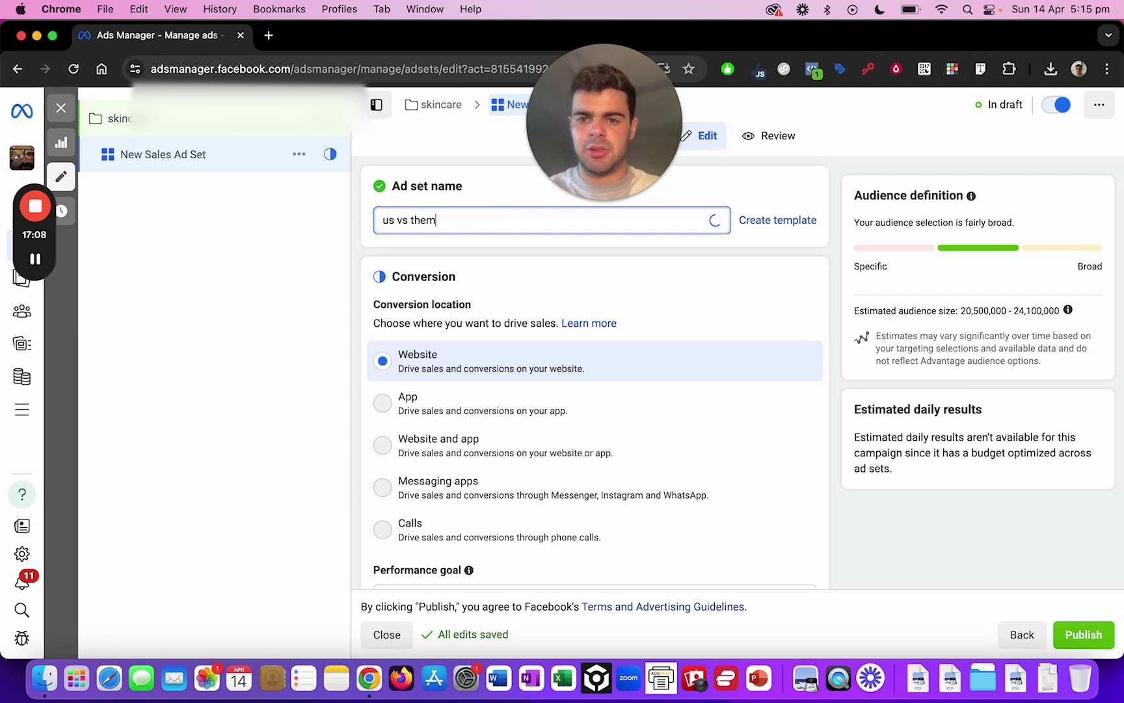
# - Duplicate the "us vs them" ad set and rename the copy as "features"
pyautogui.click(299, 154)
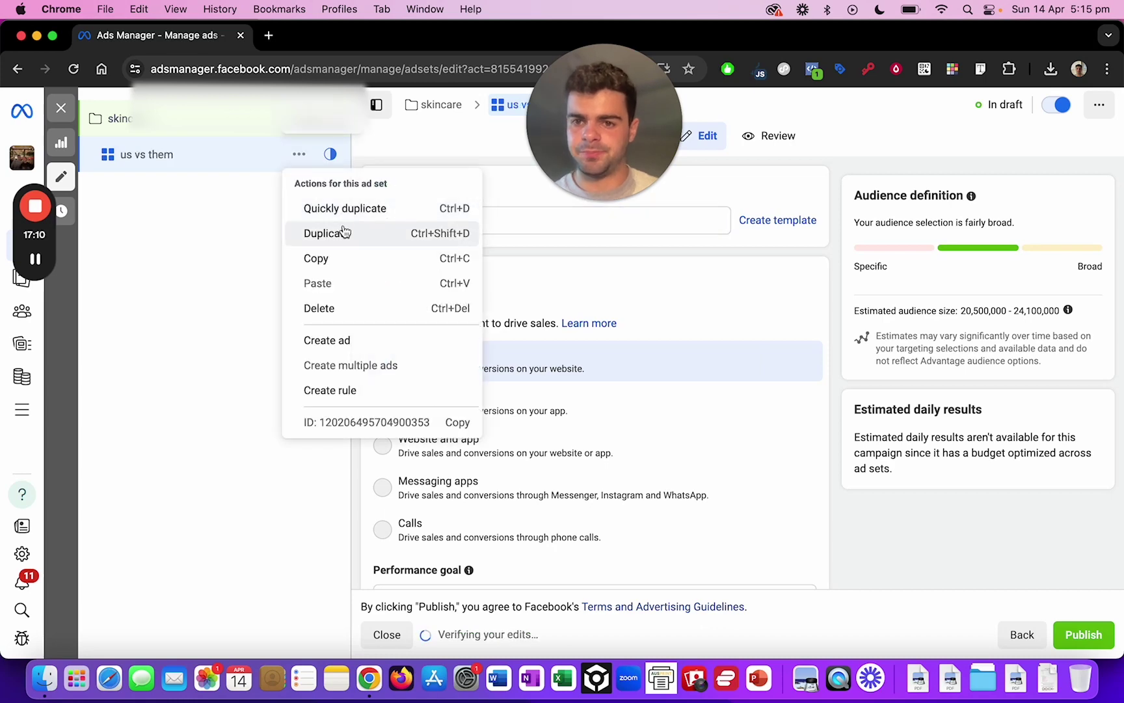
pyautogui.click(324, 231)
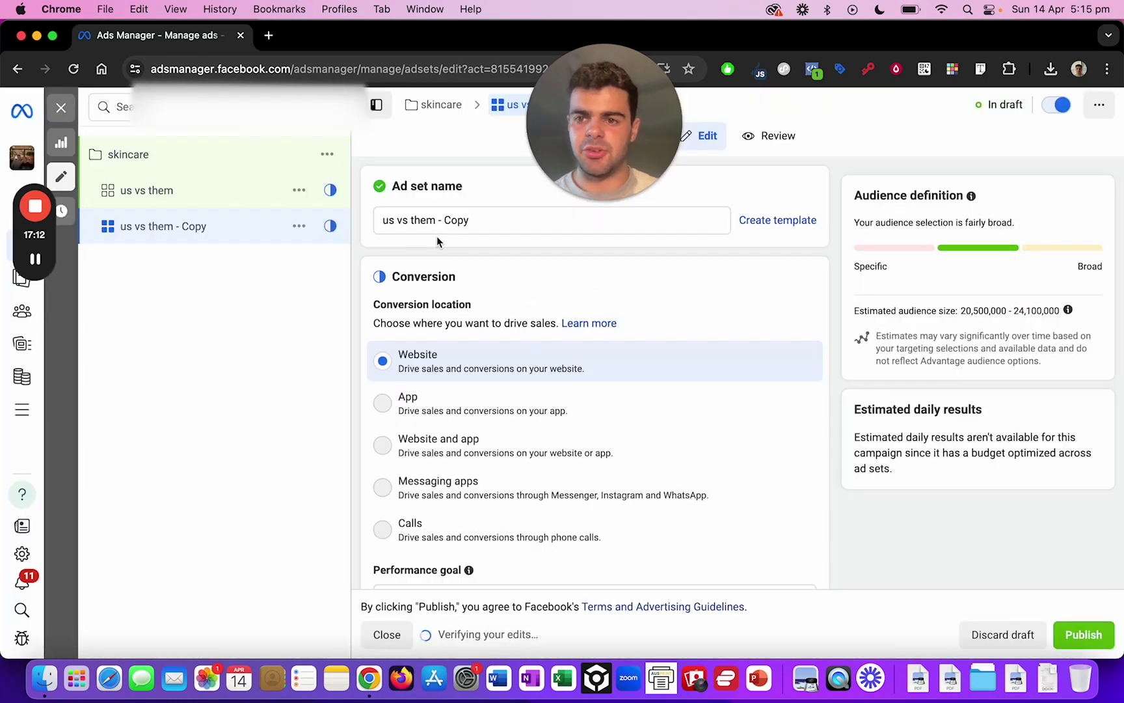
pyautogui.moveTo(469, 221); pyautogui.dragTo(366, 226)
pyautogui.write('f')
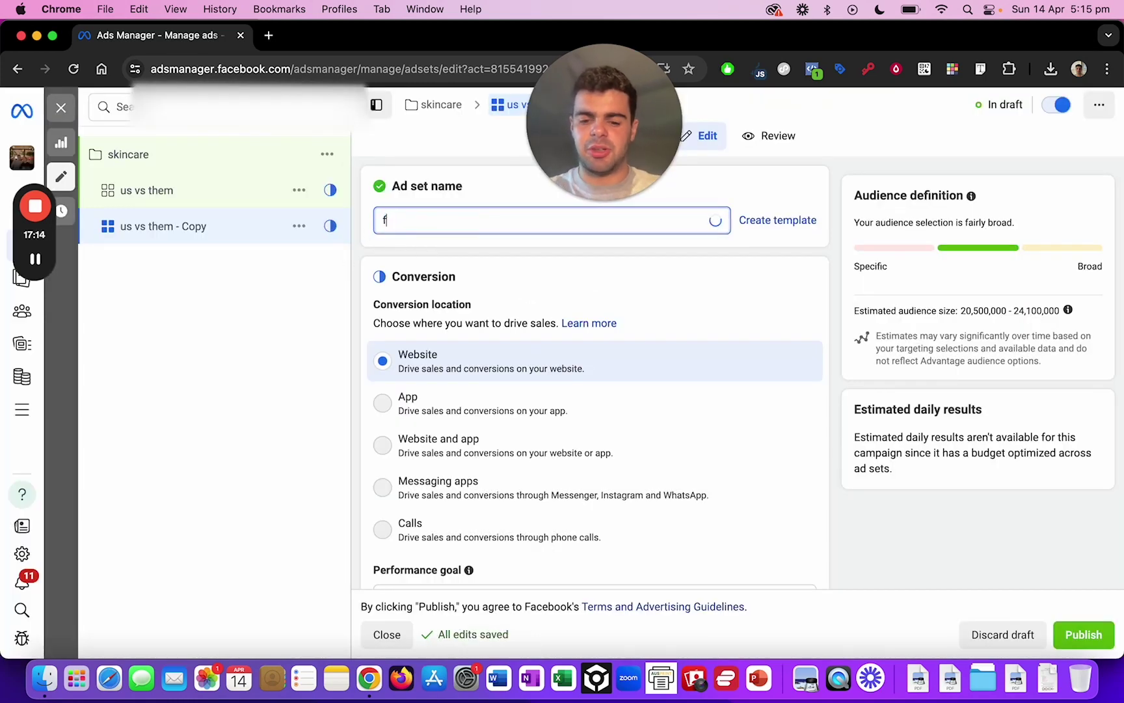
pyautogui.write('eautures')
pyautogui.press('BackSpace')
pyautogui.press('BackSpace')
pyautogui.press('BackSpace')
pyautogui.press('BackSpace')
pyautogui.press('BackSpace')
pyautogui.press('BackSpace')
pyautogui.write('tures')
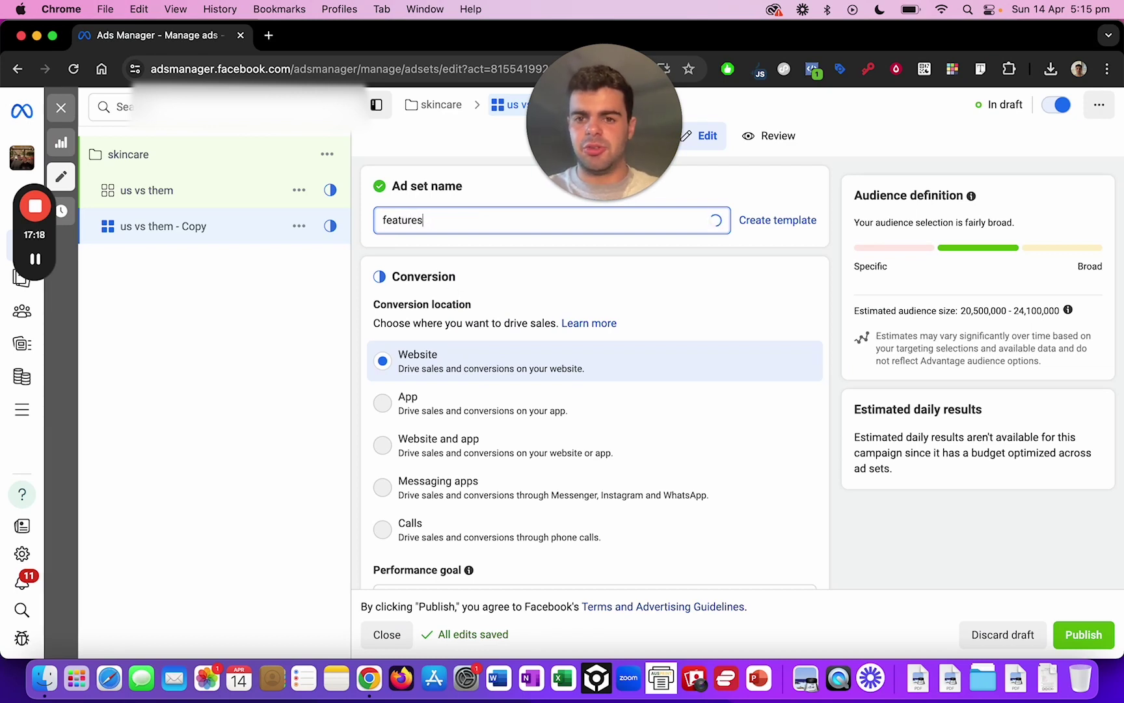
# - Duplicate the "features" ad set and rename the copy as "problem solution"
pyautogui.click(299, 226)
pyautogui.click(441, 270)
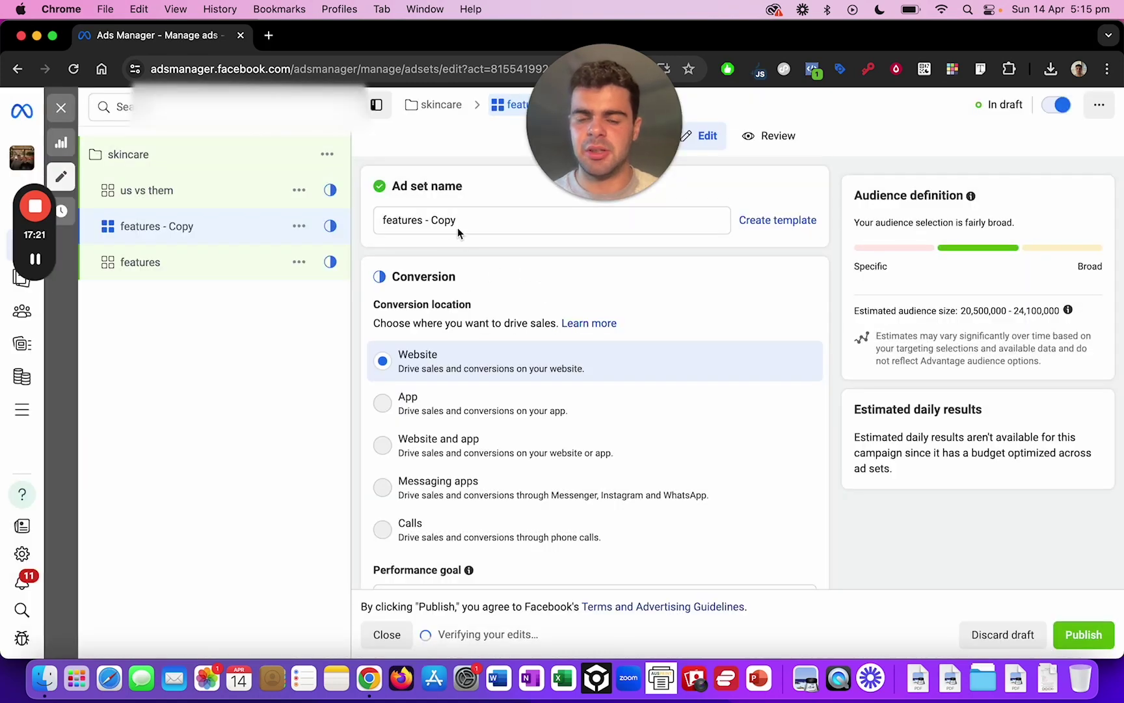
pyautogui.tripleClick(473, 221)
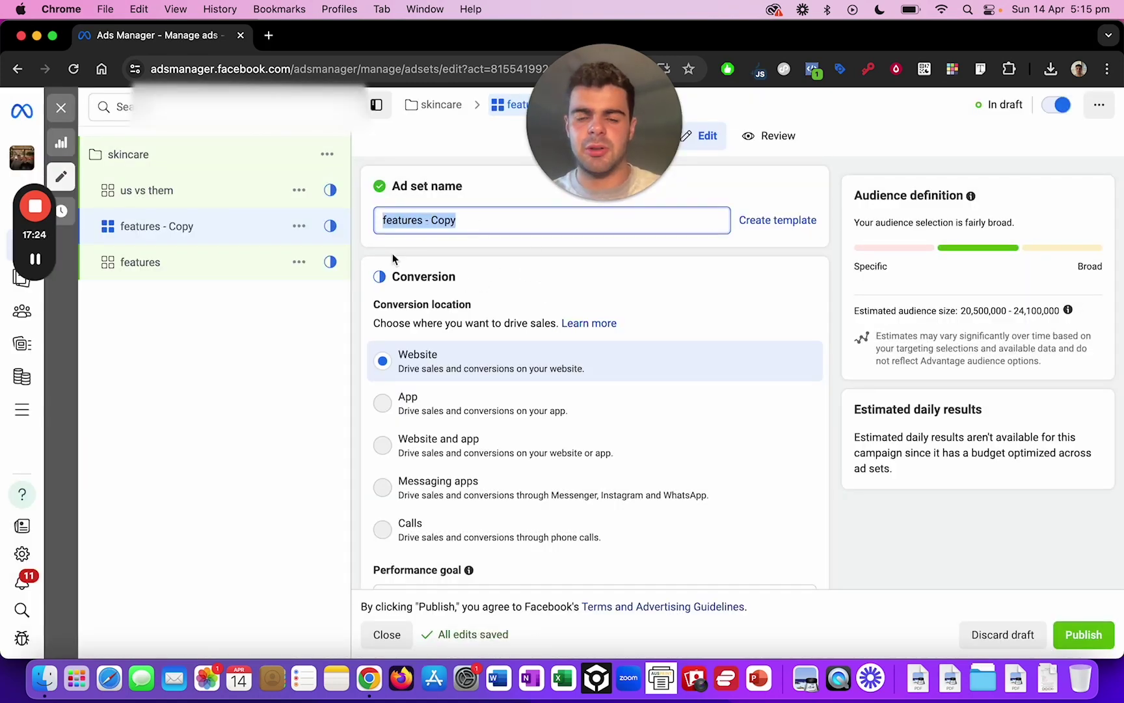
pyautogui.write('a prob')
pyautogui.press('BackSpace')
pyautogui.press('BackSpace')
pyautogui.press('BackSpace')
pyautogui.press('BackSpace')
pyautogui.press('BackSpace')
pyautogui.press('BackSpace')
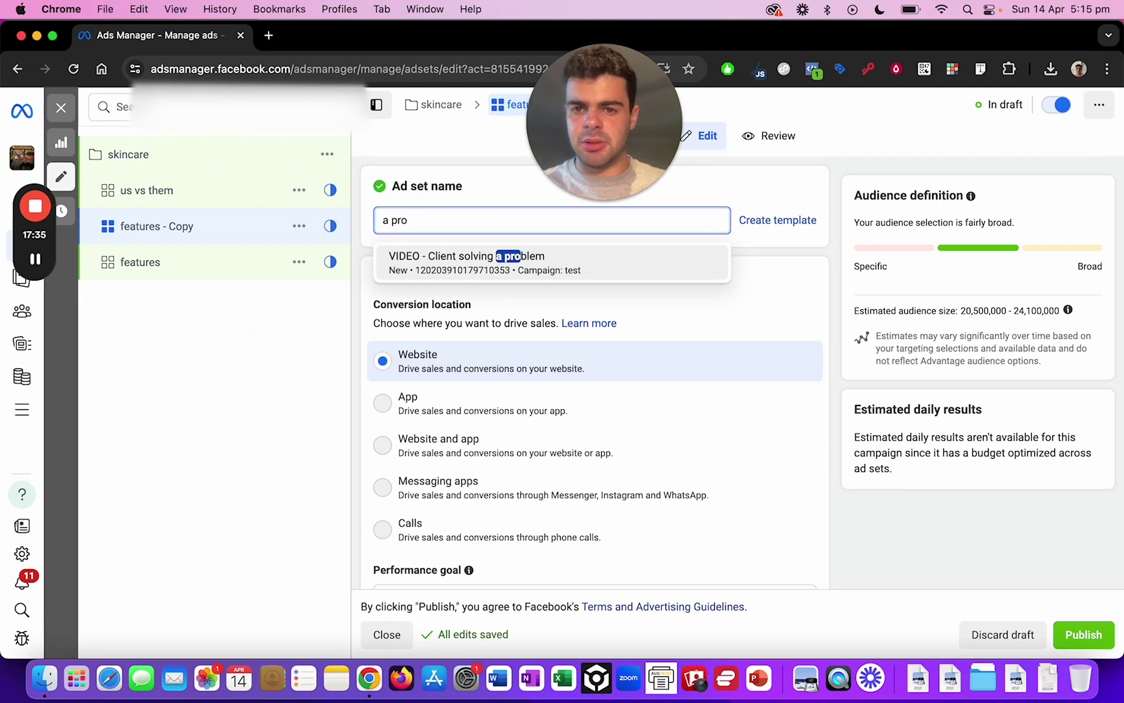
pyautogui.write('proble')
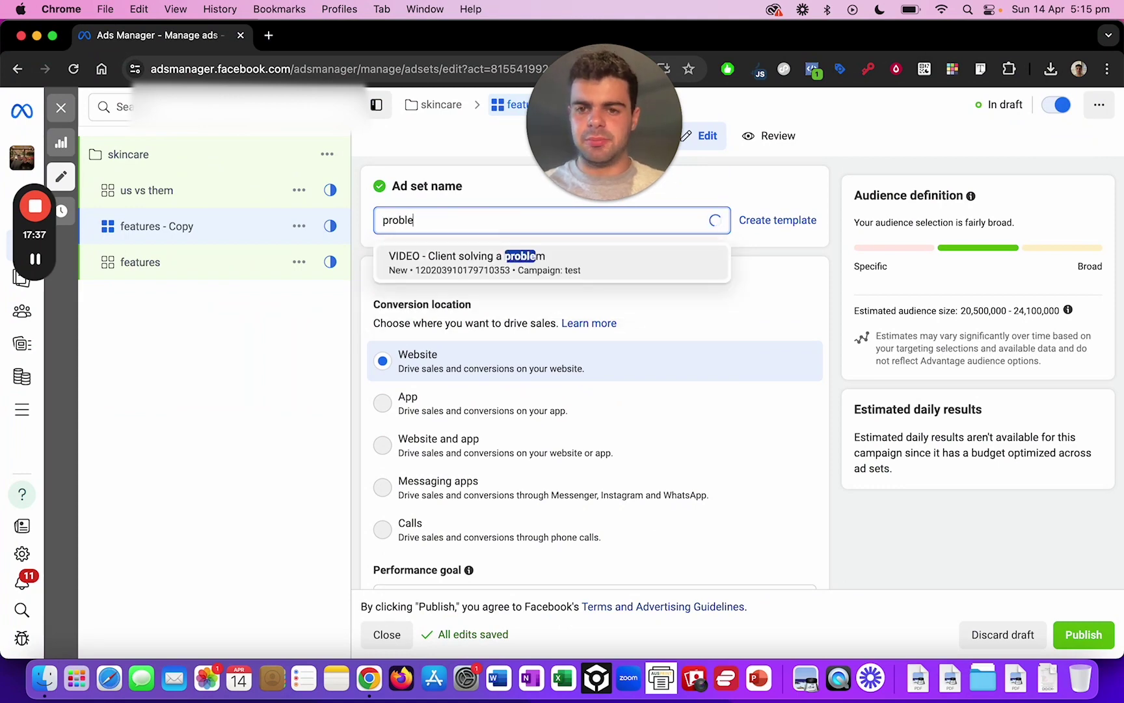
pyautogui.write('m solution')
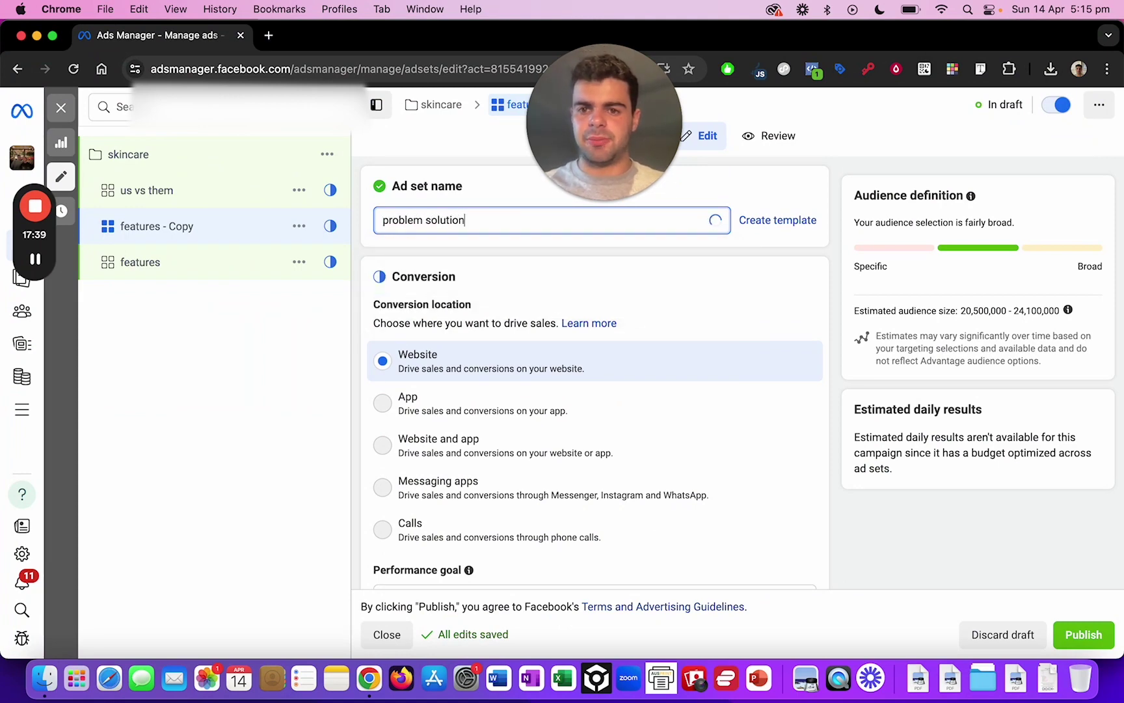
# - Review the "us vs them", "problem solution" and "features" ad sets one after another
pyautogui.click(209, 196)
pyautogui.click(207, 238)
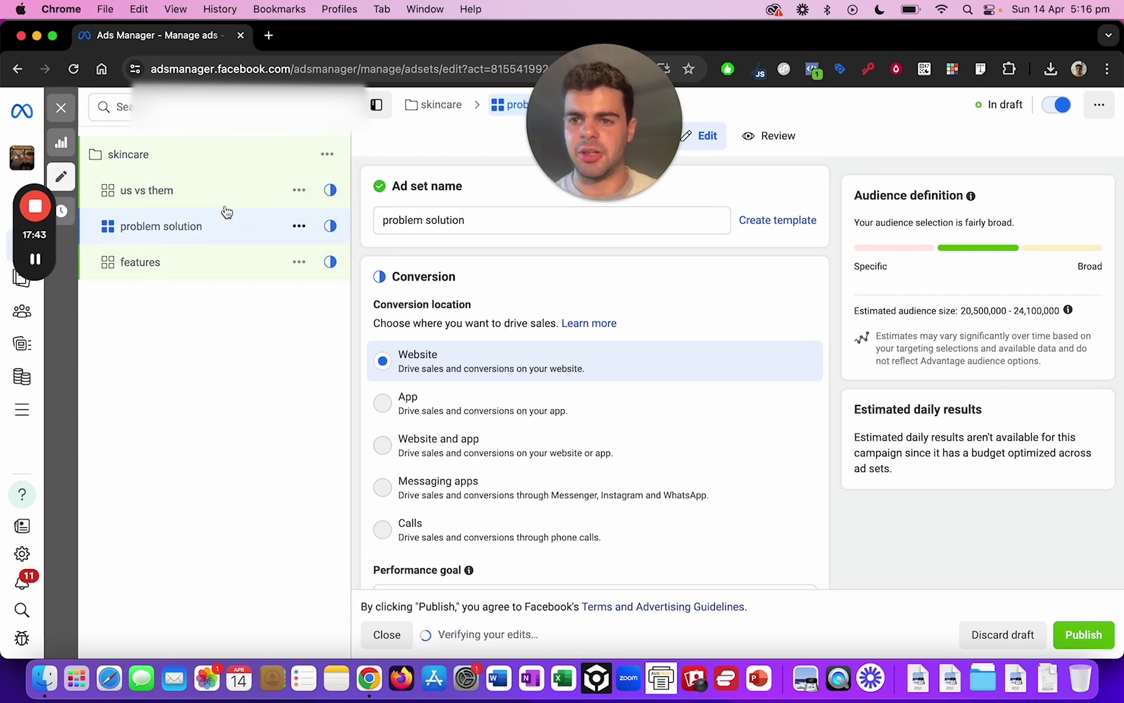
pyautogui.click(186, 263)
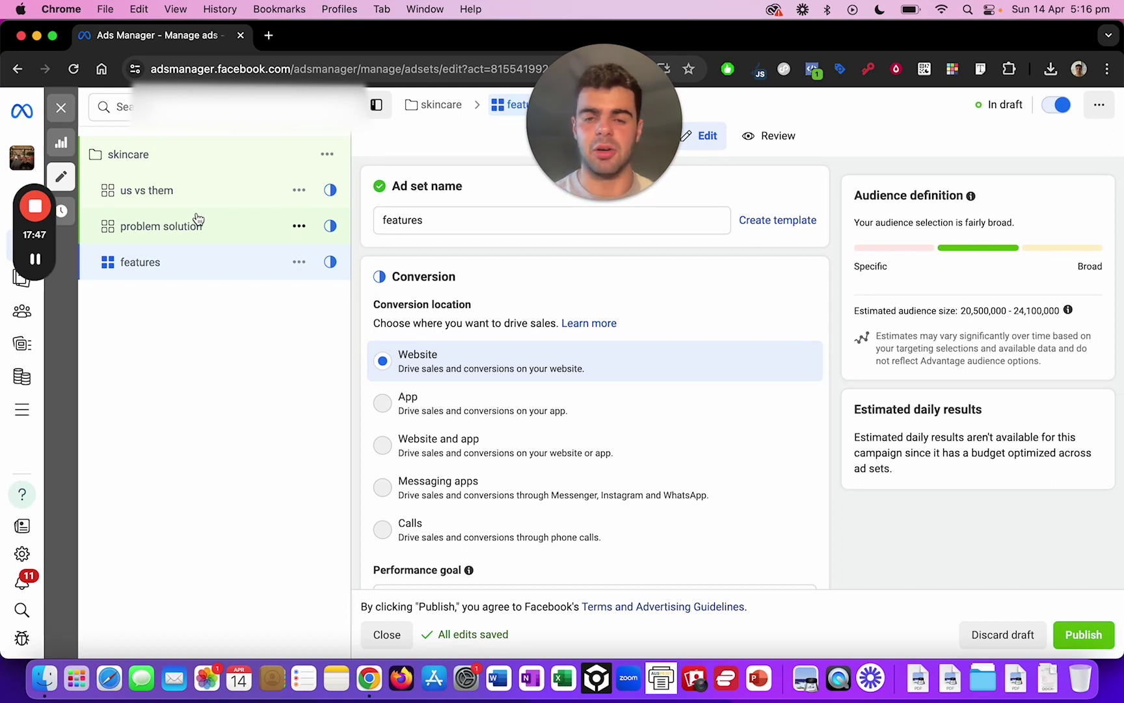
pyautogui.click(204, 205)
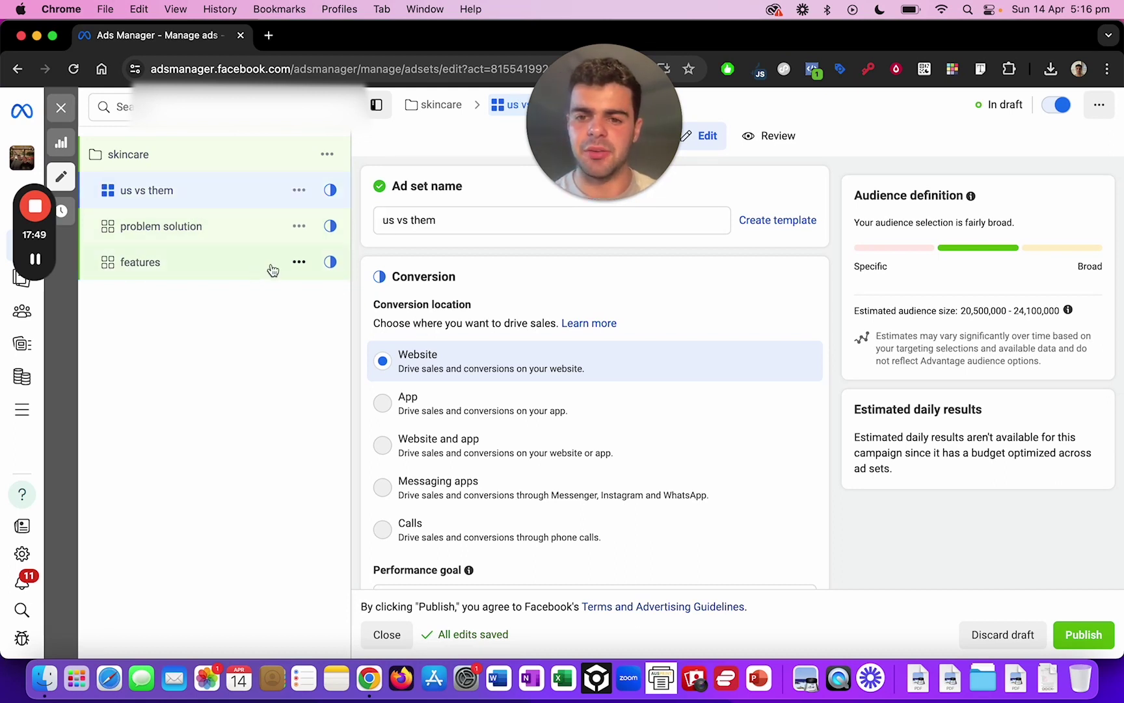
pyautogui.click(231, 243)
pyautogui.click(228, 268)
# - Create an ad inside the "us vs them" ad set
pyautogui.click(222, 206)
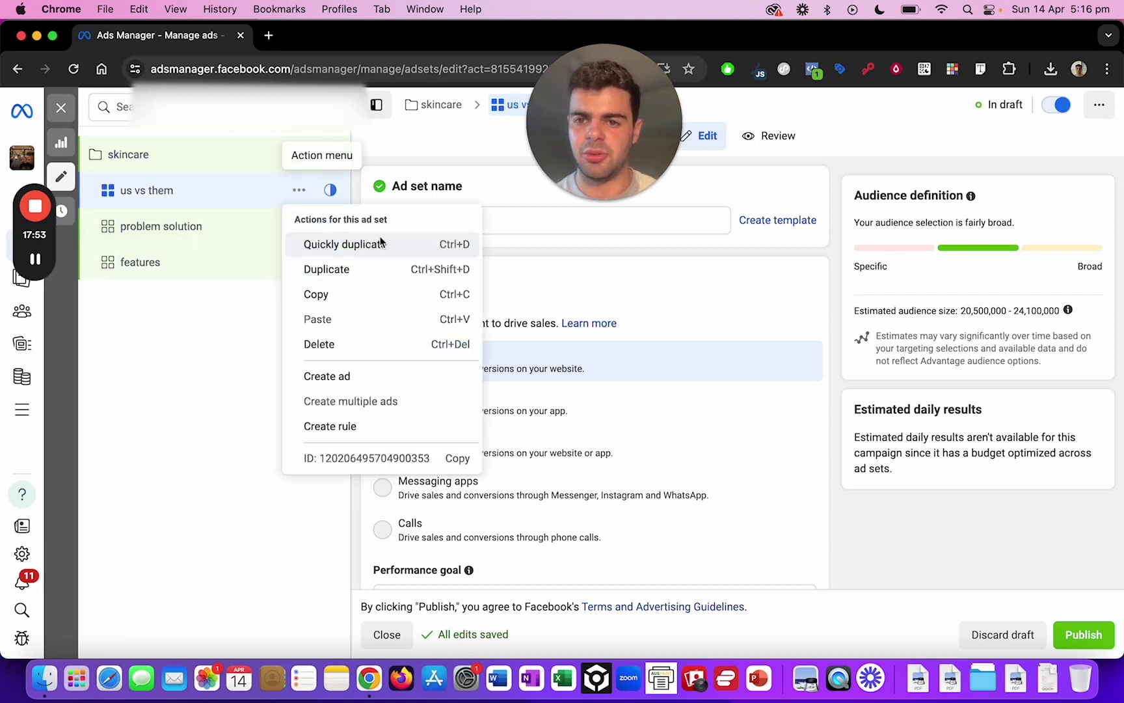
pyautogui.click(345, 376)
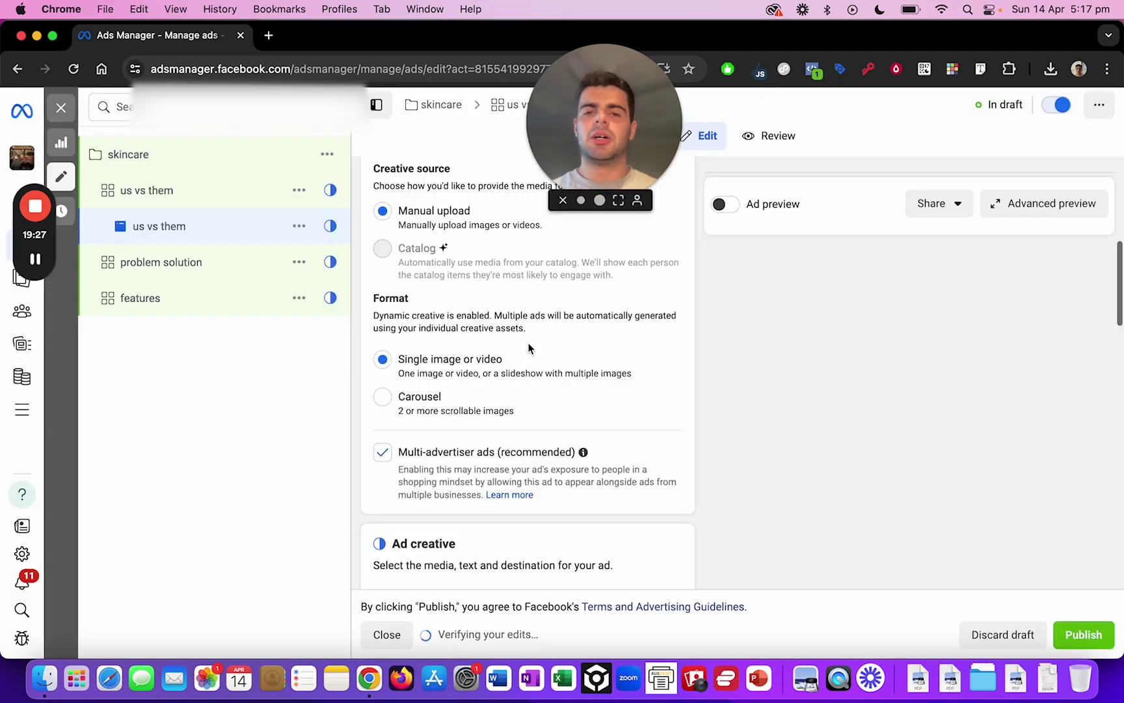
# - Examine the "us vs them" ad's format, media, primary text, headline, website URL, call to action and tracking settings
pyautogui.scroll(1, 527, 348)
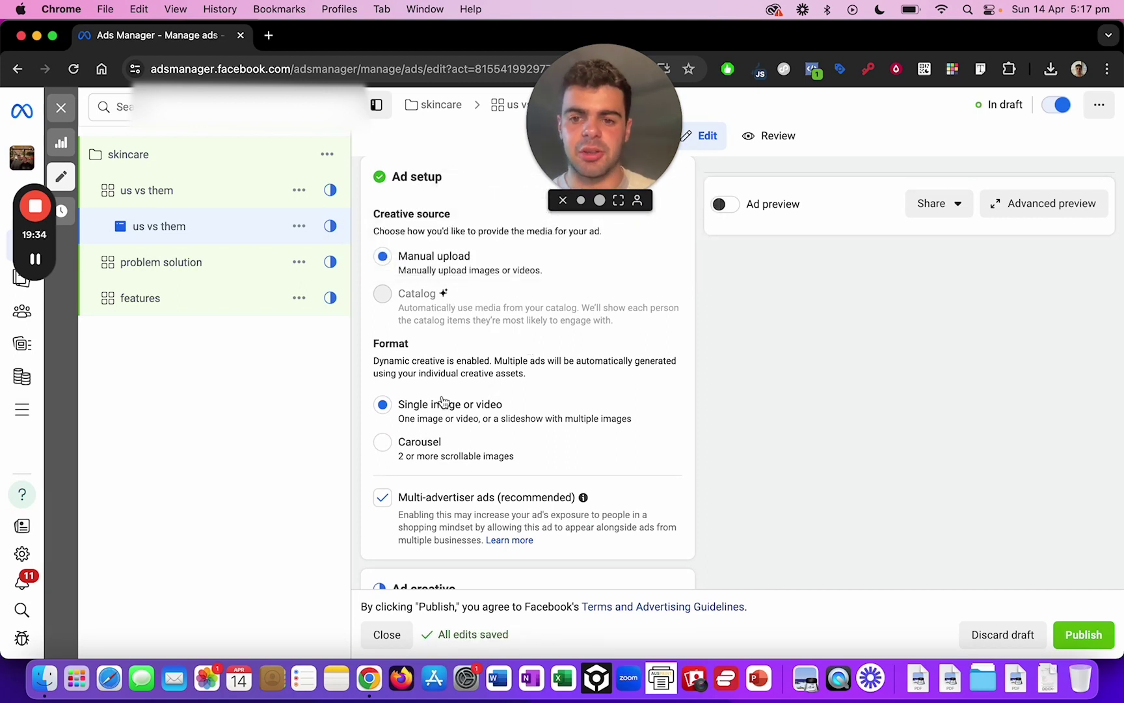
pyautogui.scroll(-5, 481, 400)
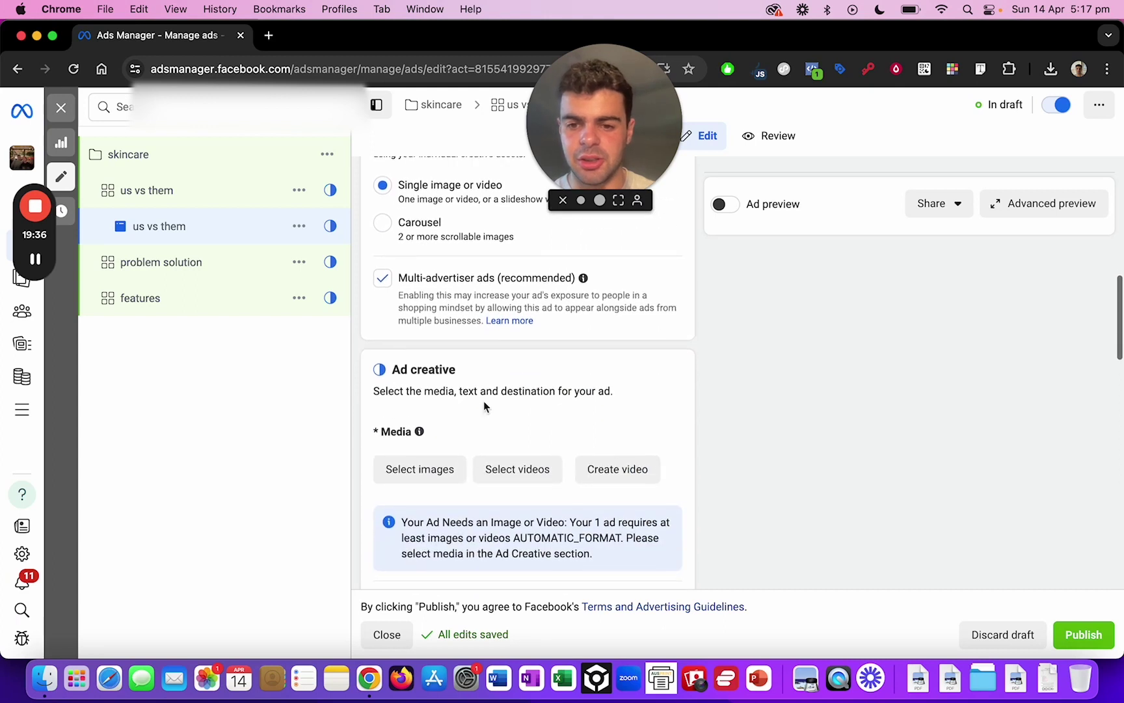
pyautogui.scroll(-4, 484, 406)
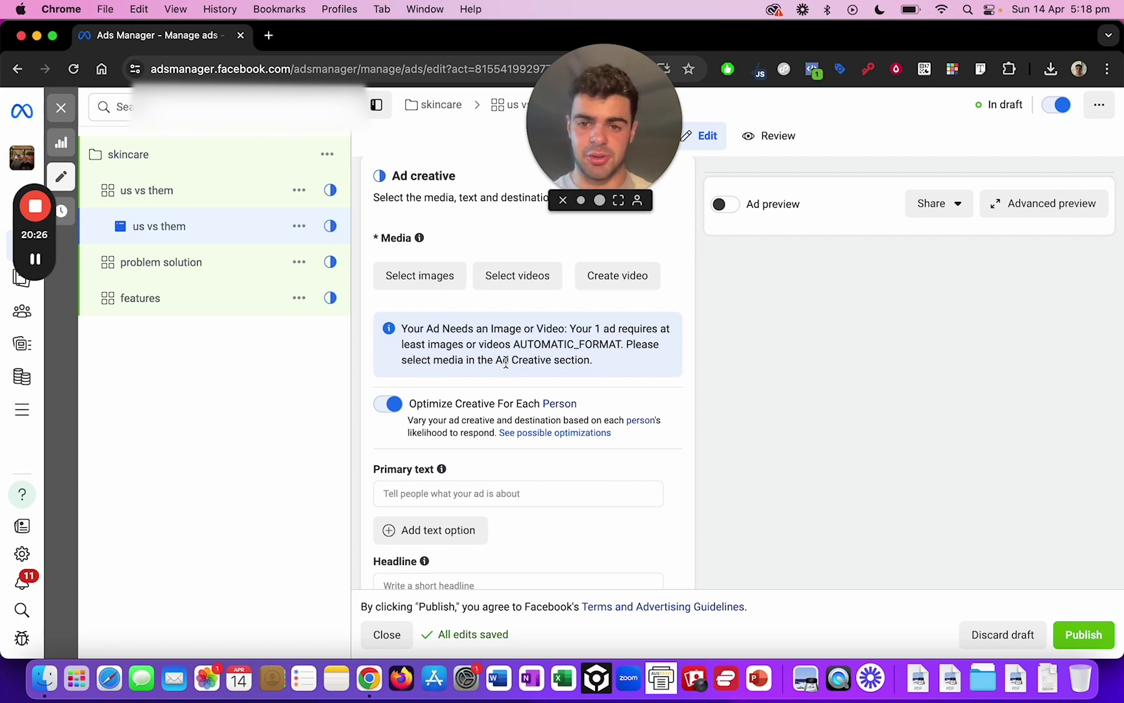
pyautogui.scroll(-3, 449, 350)
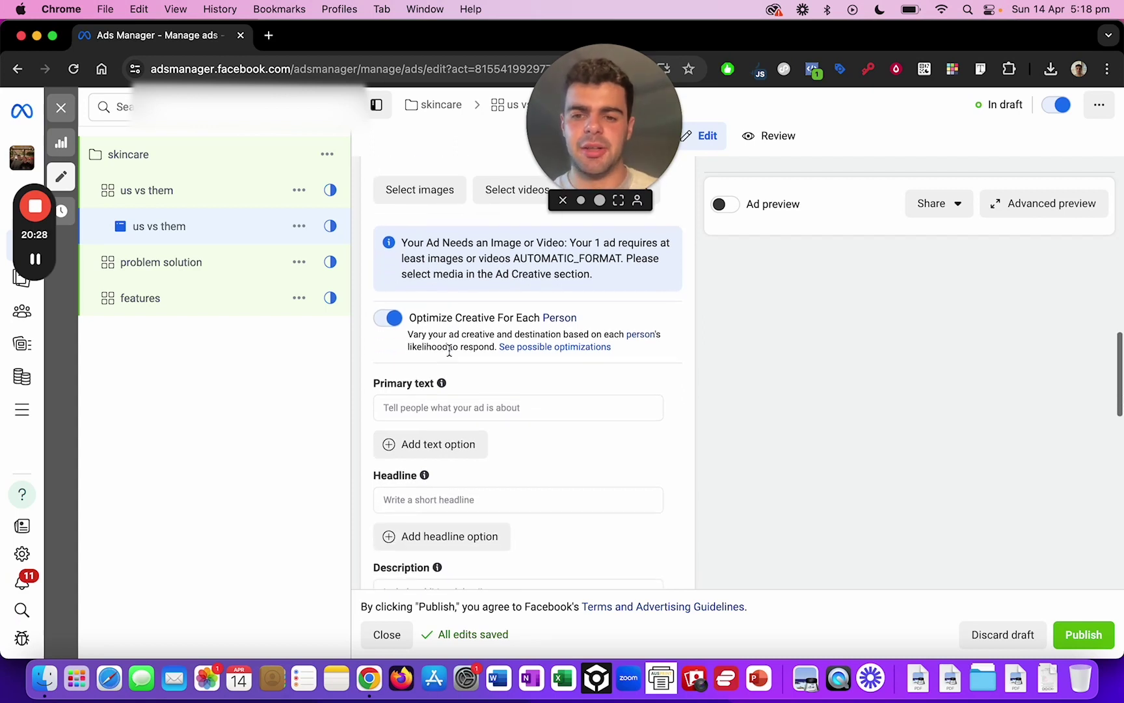
pyautogui.scroll(-3, 449, 351)
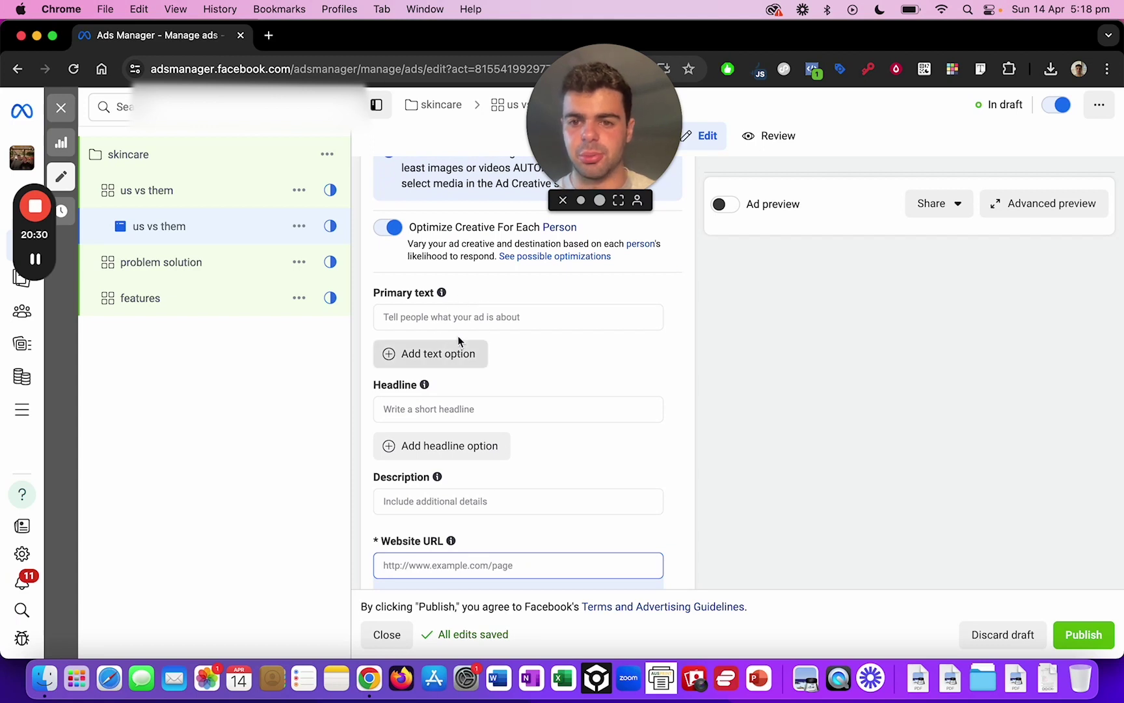
pyautogui.scroll(-2, 466, 335)
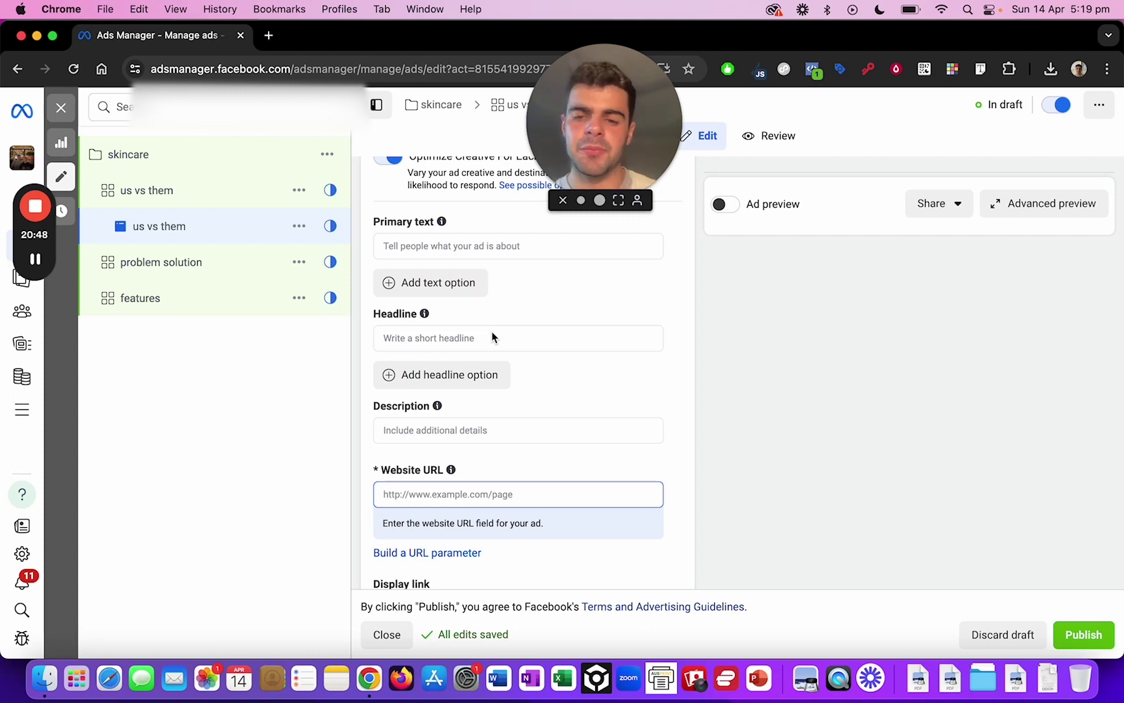
pyautogui.scroll(-1, 492, 336)
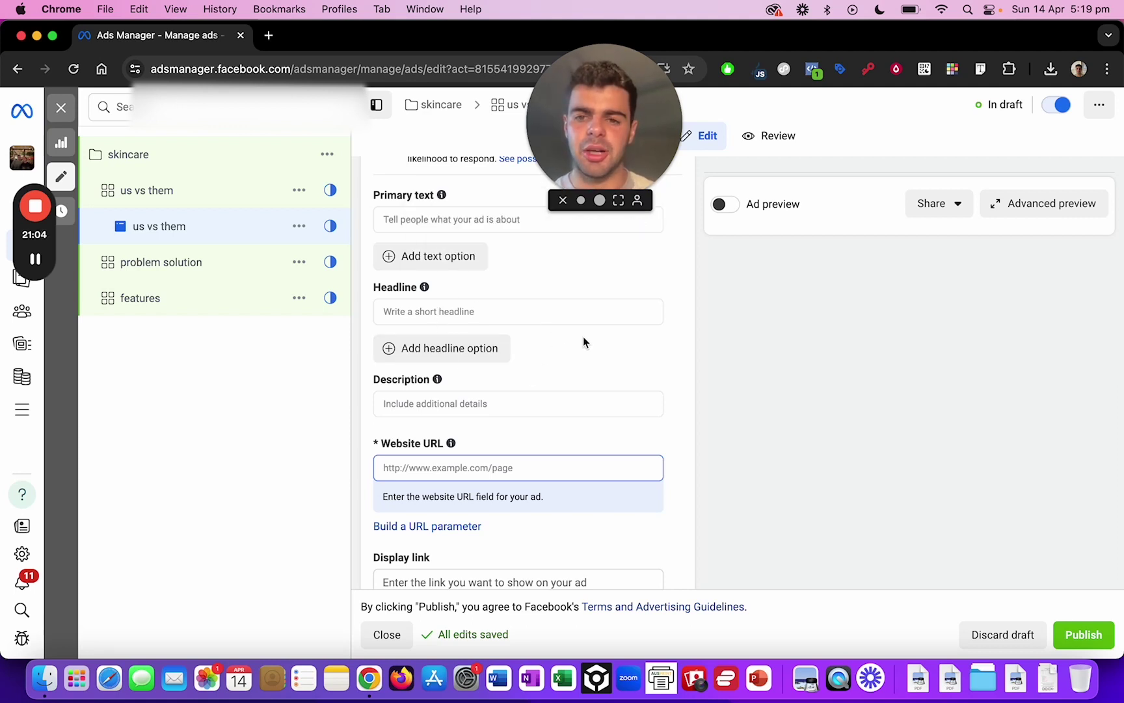
pyautogui.scroll(-2, 514, 280)
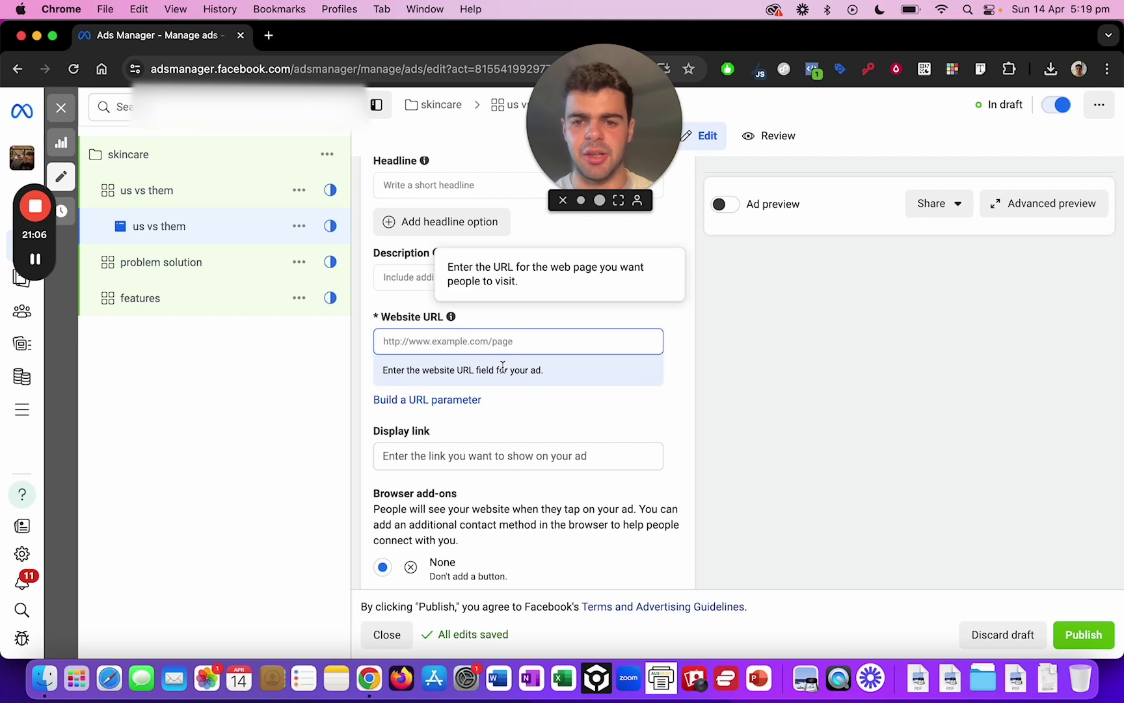
pyautogui.scroll(-5, 494, 358)
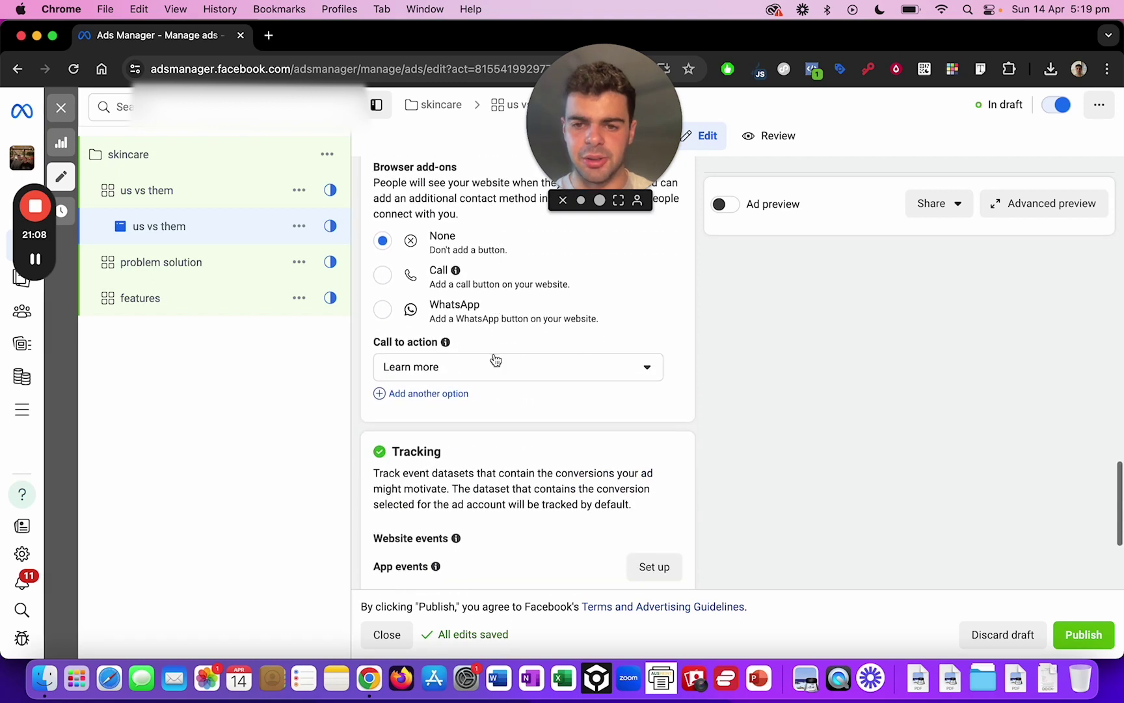
pyautogui.scroll(-2, 495, 358)
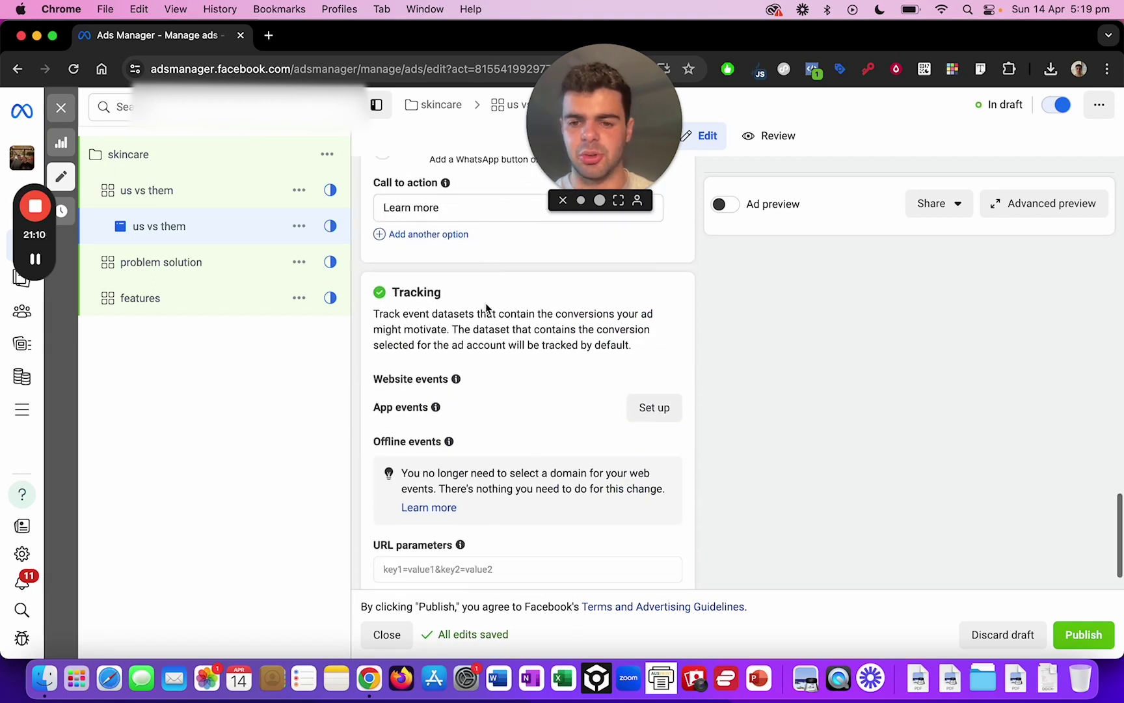
pyautogui.scroll(-1, 486, 304)
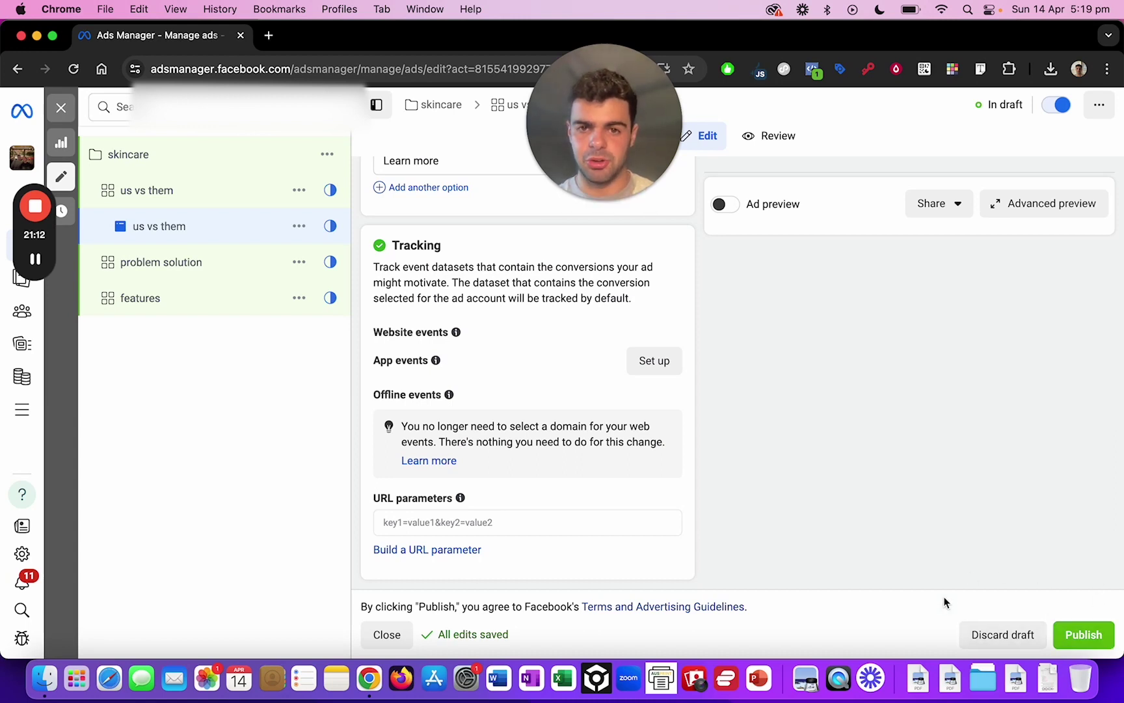
pyautogui.scroll(2, 557, 397)
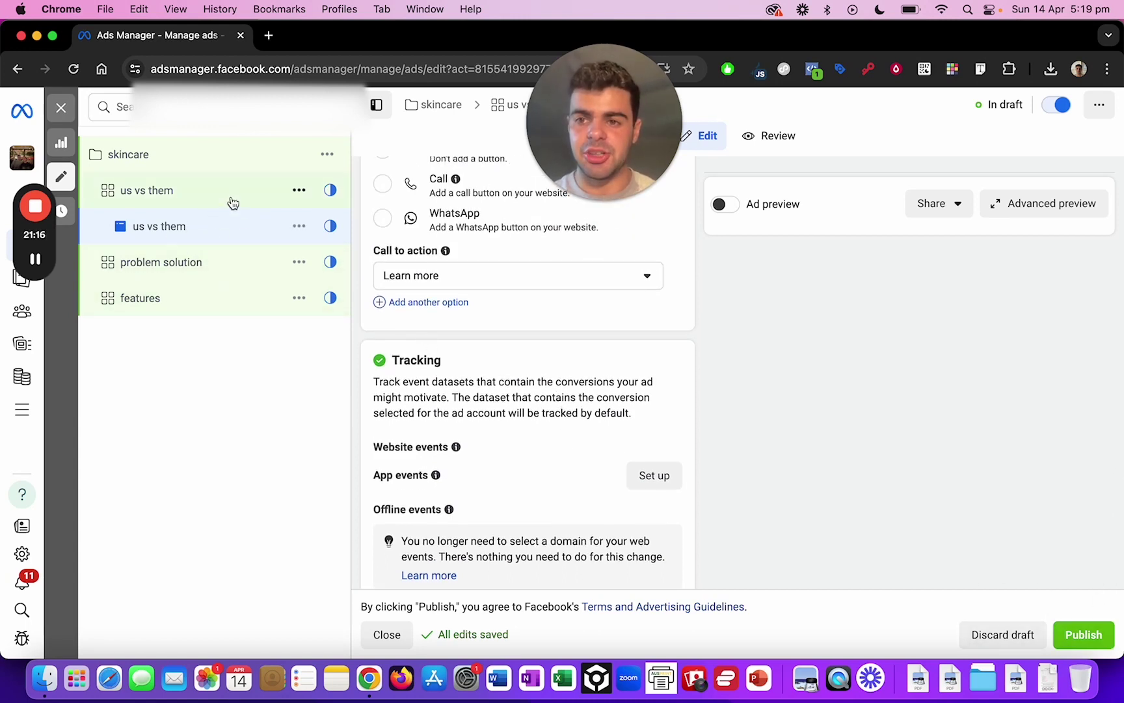
pyautogui.scroll(6, 492, 300)
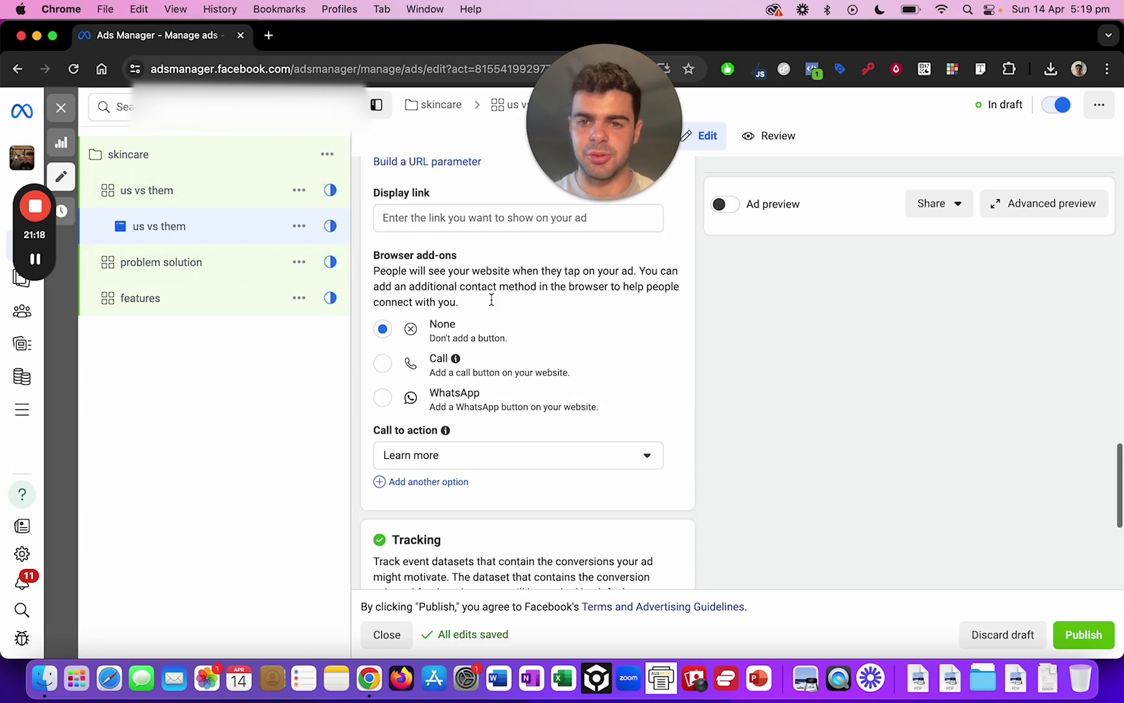
pyautogui.click(233, 263)
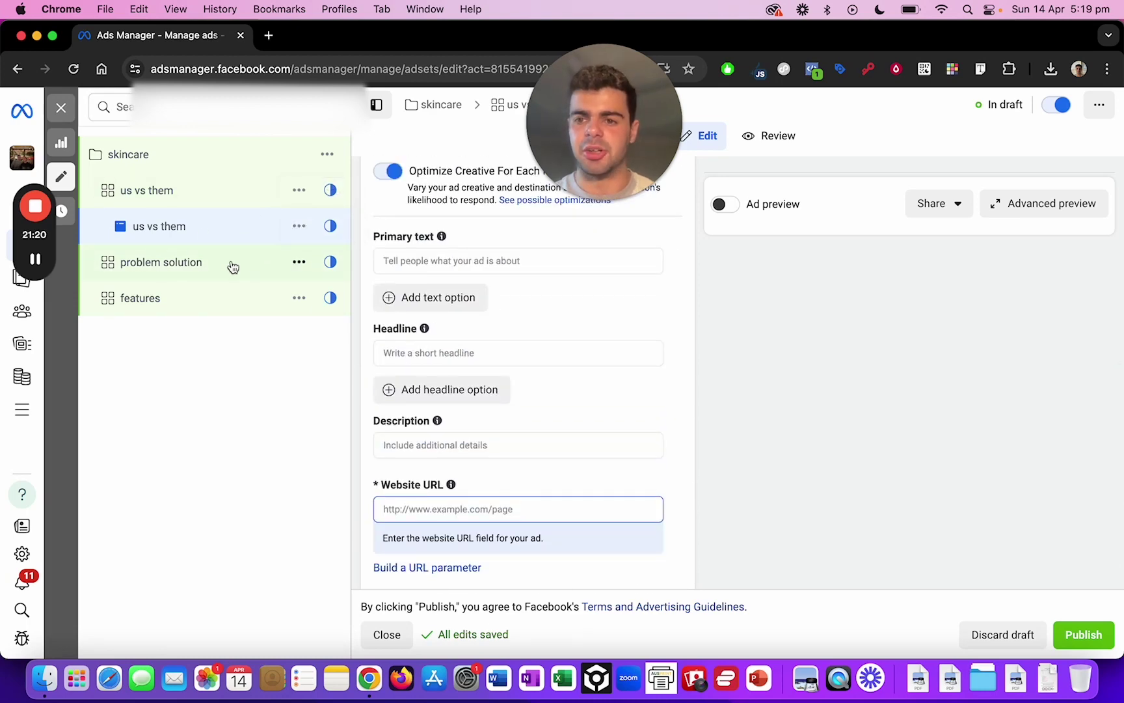
pyautogui.click(298, 261)
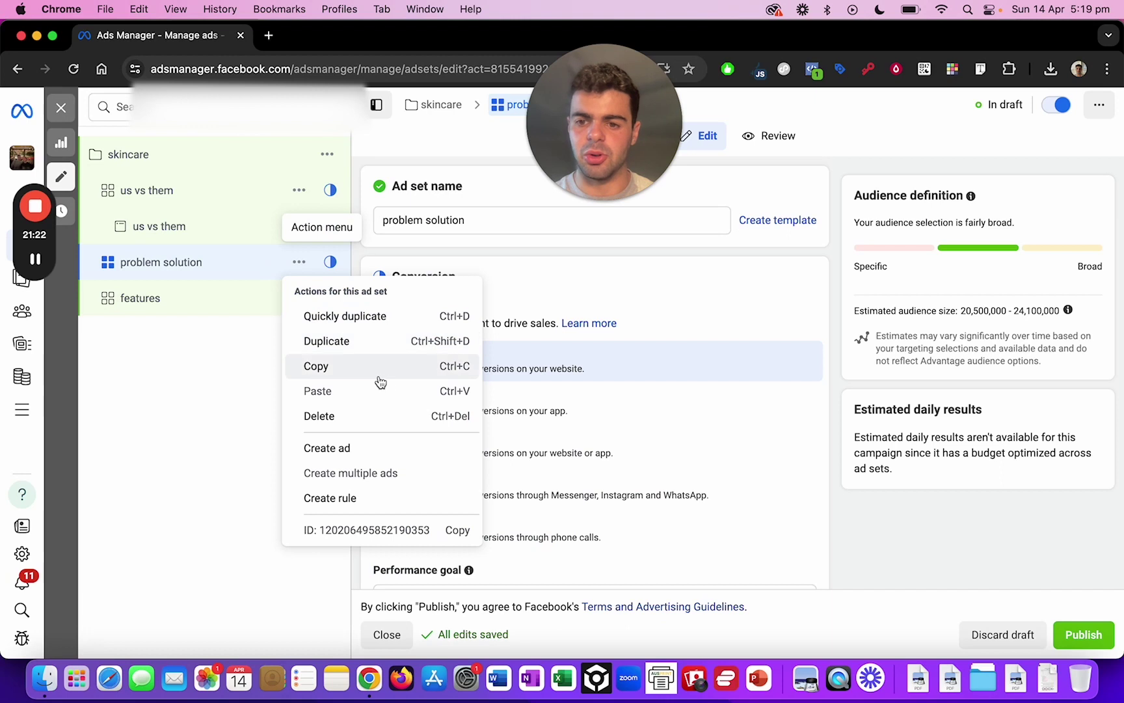
pyautogui.click(241, 394)
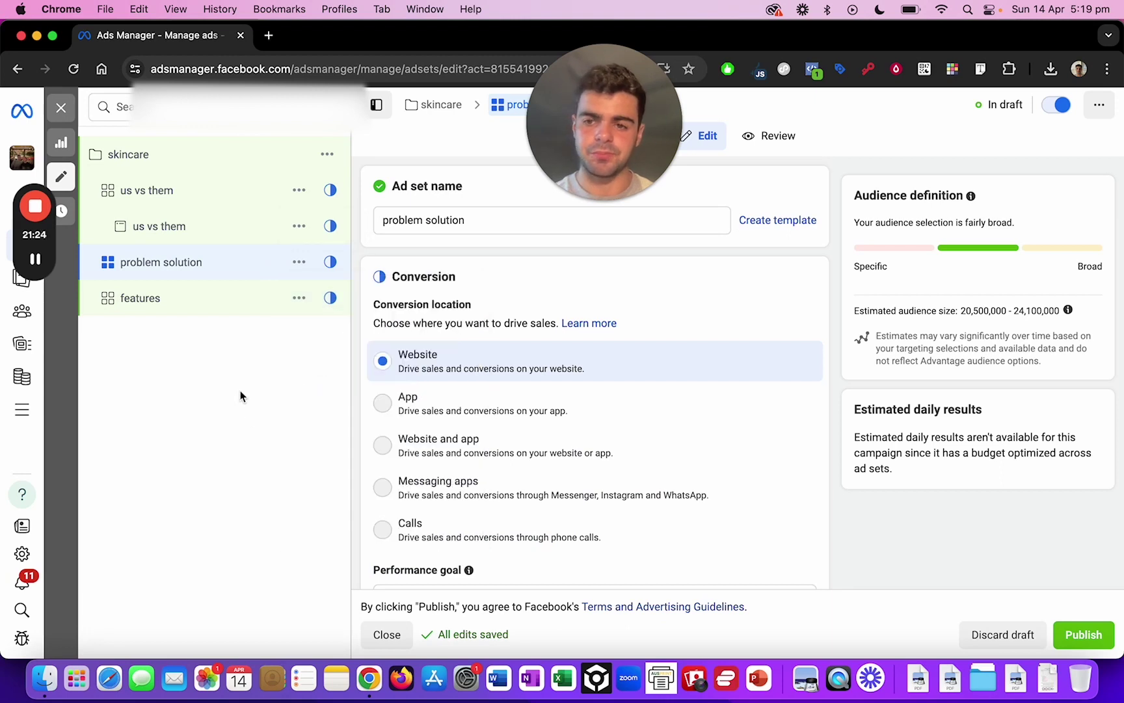
pyautogui.click(222, 297)
pyautogui.click(299, 297)
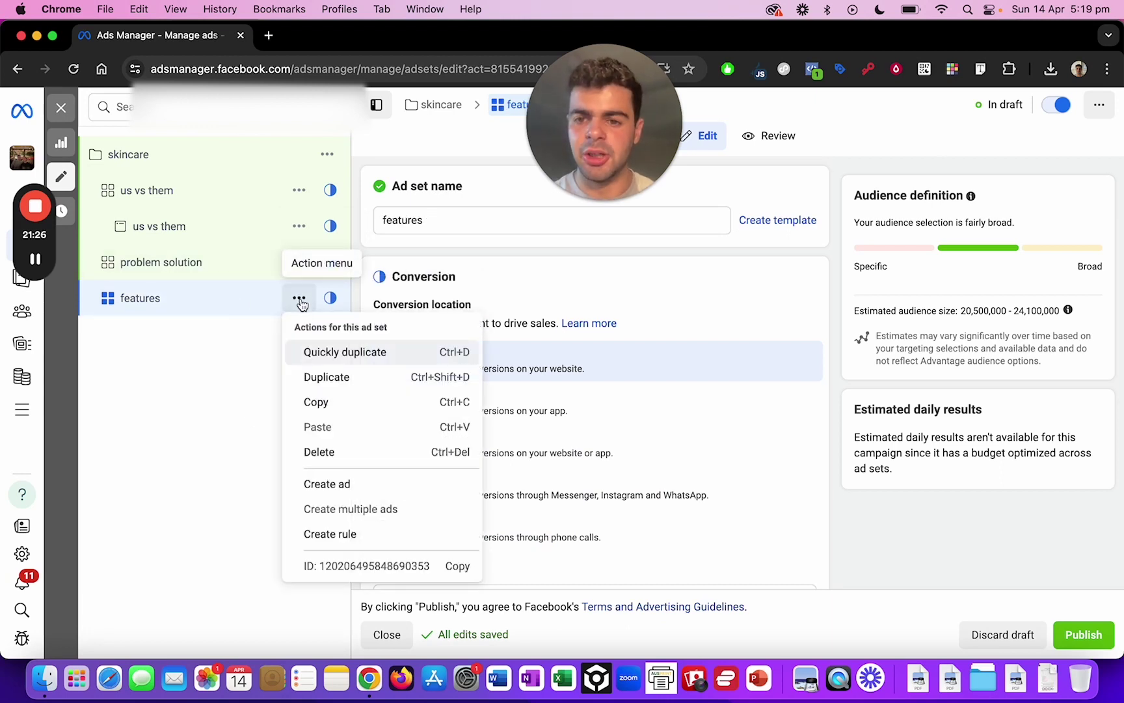
pyautogui.click(233, 455)
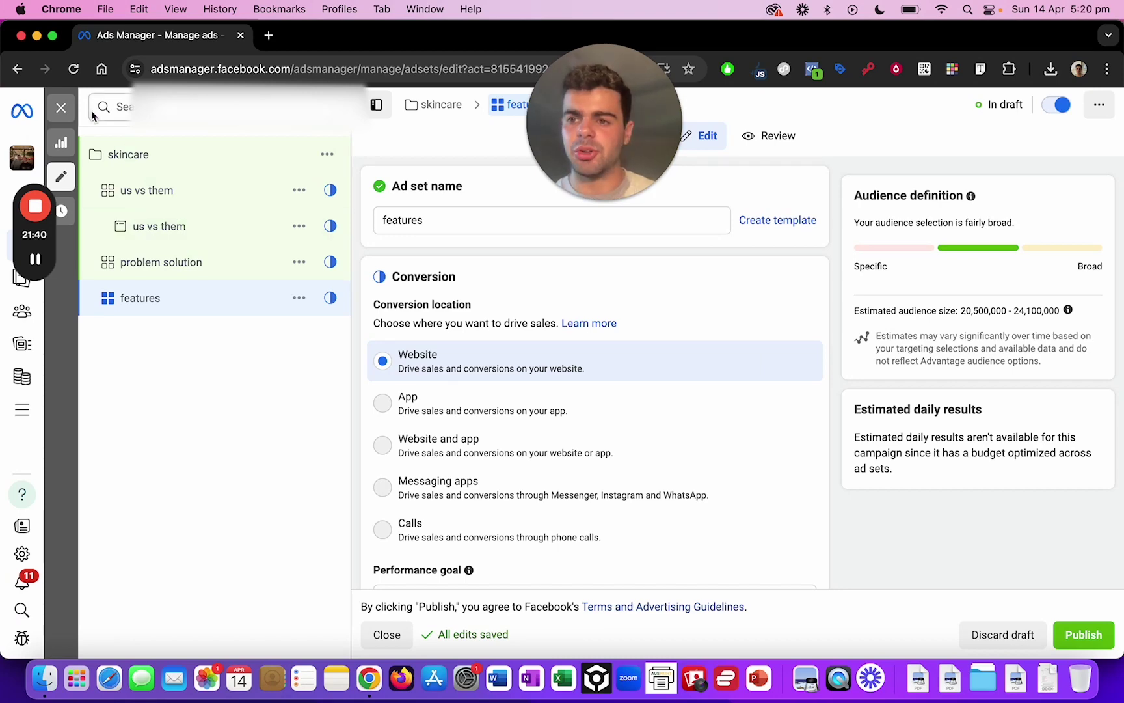
# - Close the editor, show the skincare campaign's ad sets and clear the selection of the "features" ad set
pyautogui.click(61, 108)
pyautogui.click(292, 190)
pyautogui.click(190, 301)
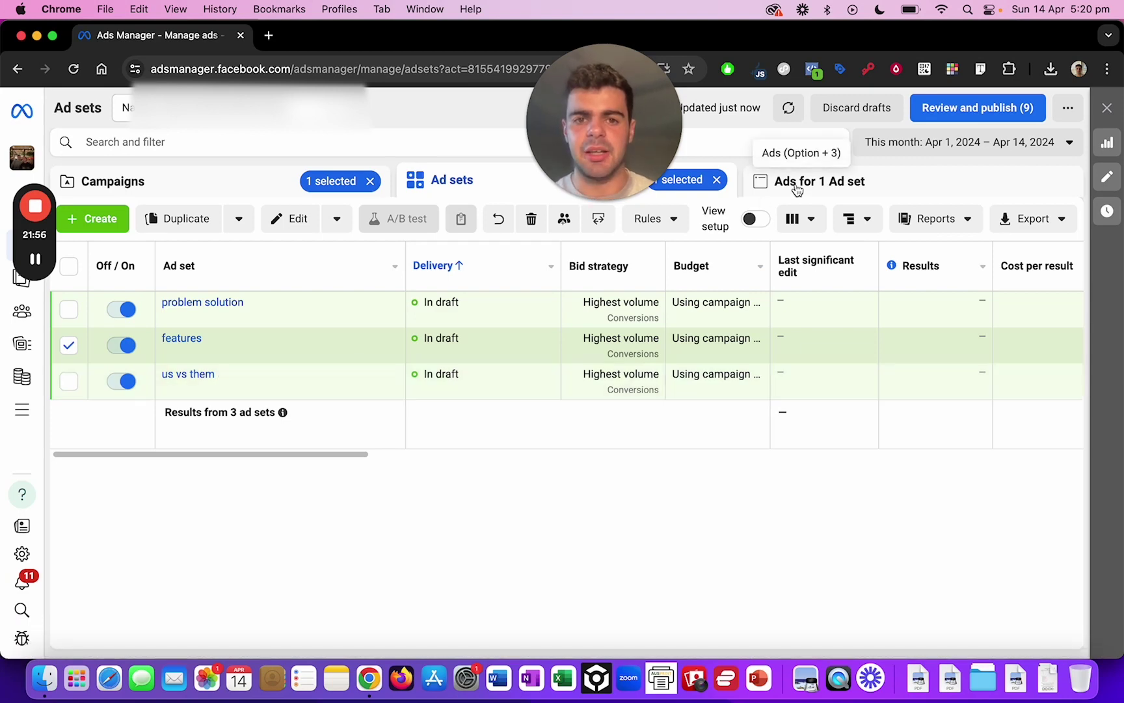
pyautogui.click(69, 345)
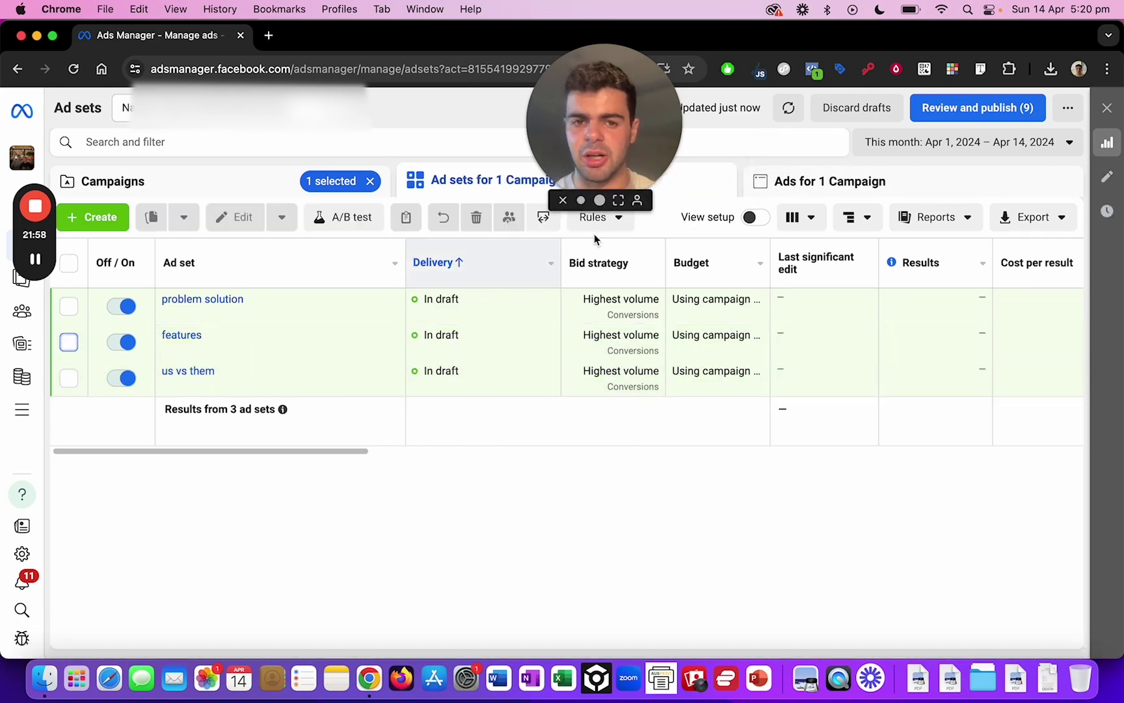
# - View the skincare campaign's ads and return to its list of ad sets
pyautogui.click(807, 180)
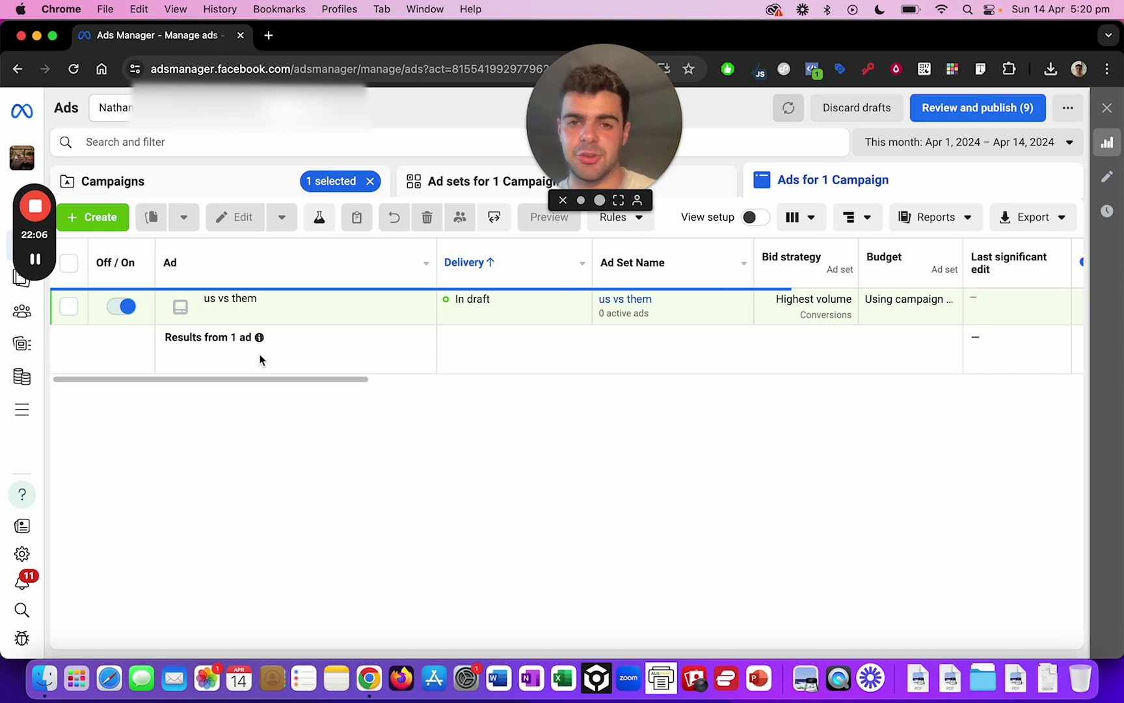
pyautogui.click(450, 183)
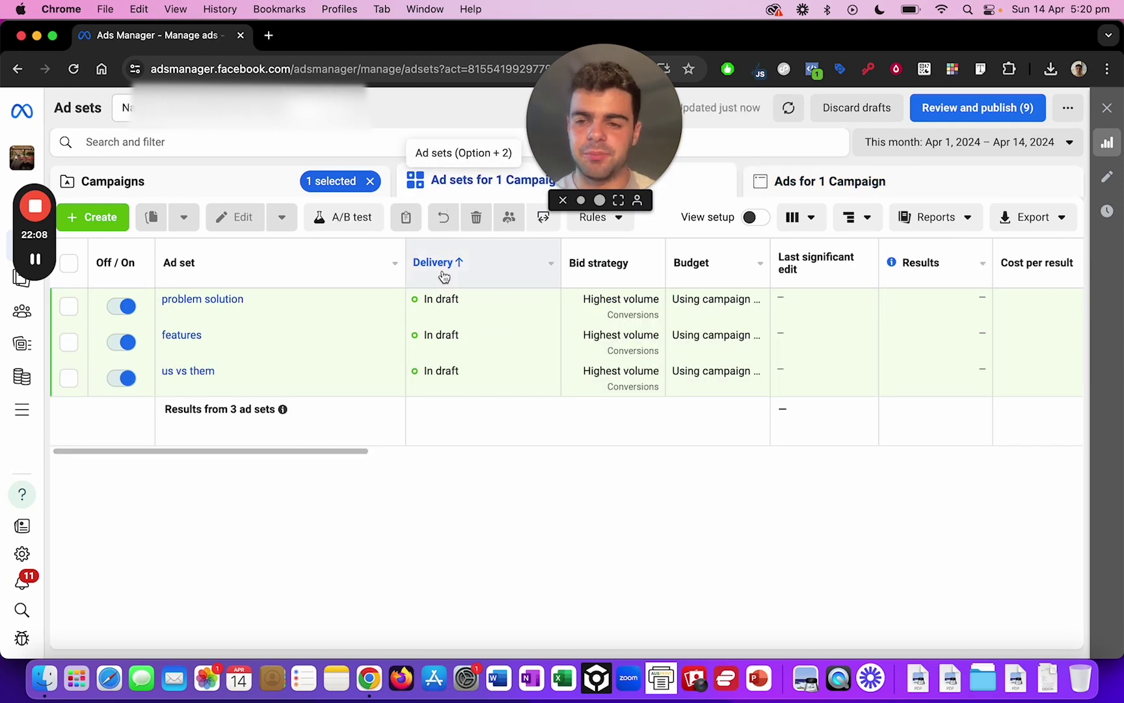